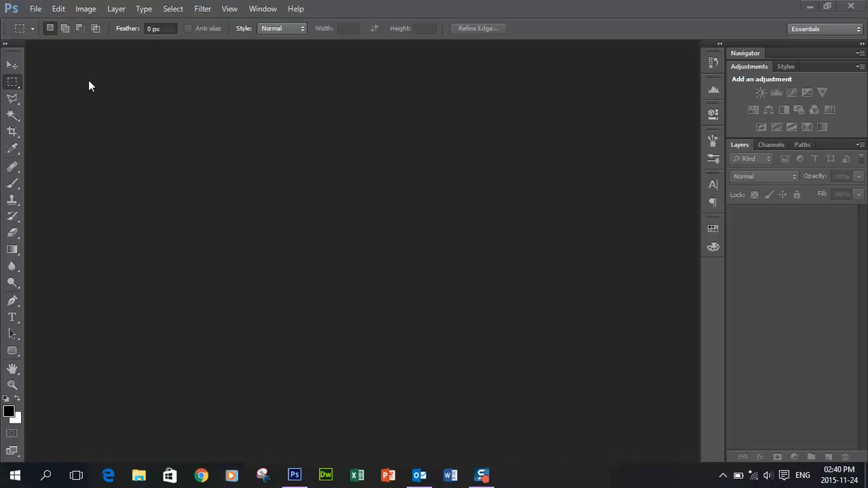
Create a new white document 500 pixels wide by 140 pixels high
click(39, 11)
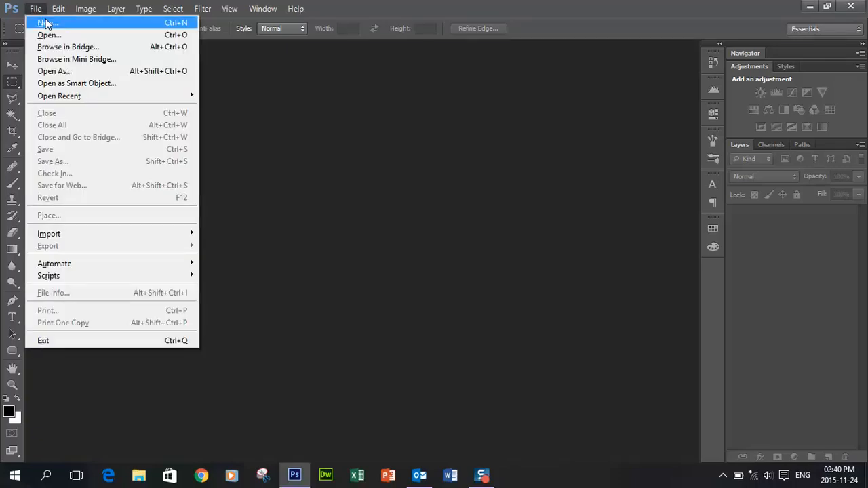
click(41, 19)
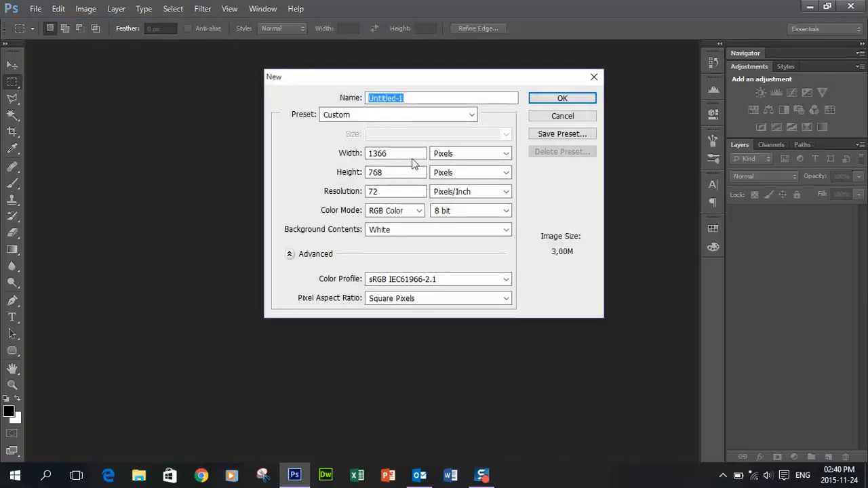
drag(412, 153, 361, 154)
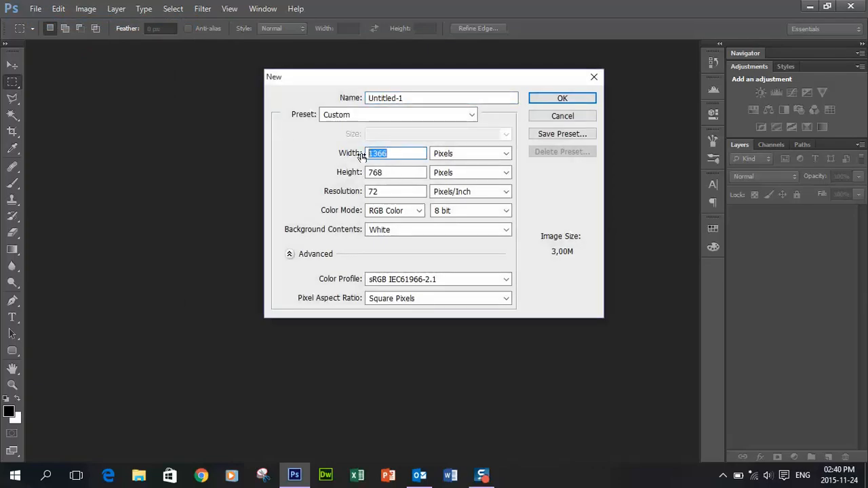
text(500)
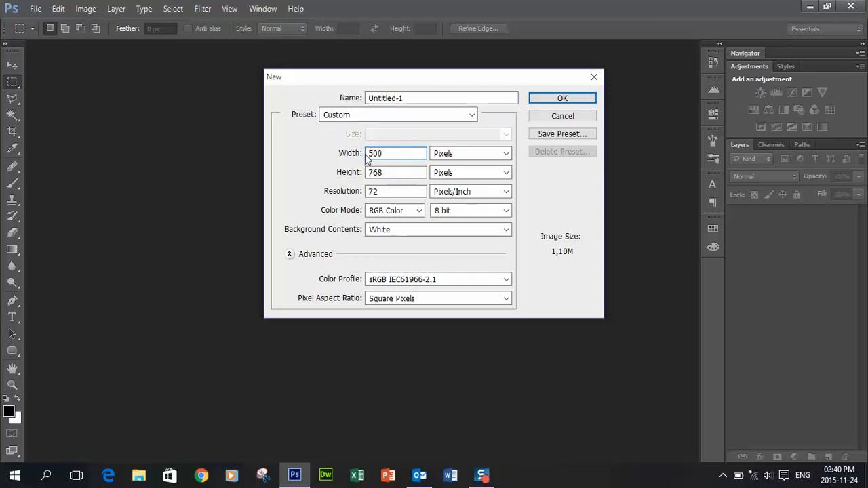
drag(390, 173, 360, 173)
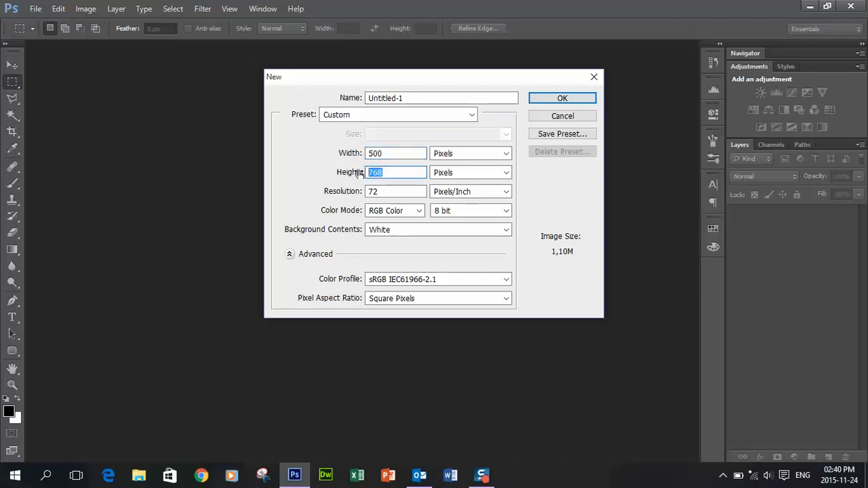
text(140)
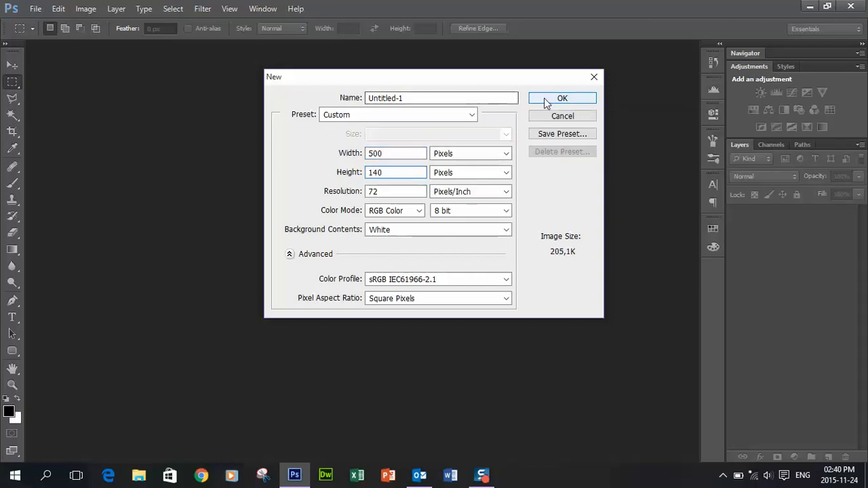
click(547, 101)
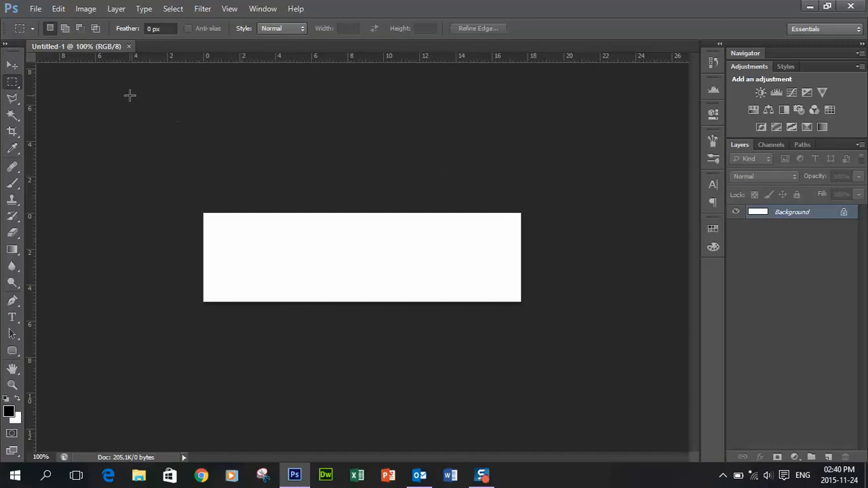
Open Logo_big.png from the F: drive in its own document tab
click(36, 10)
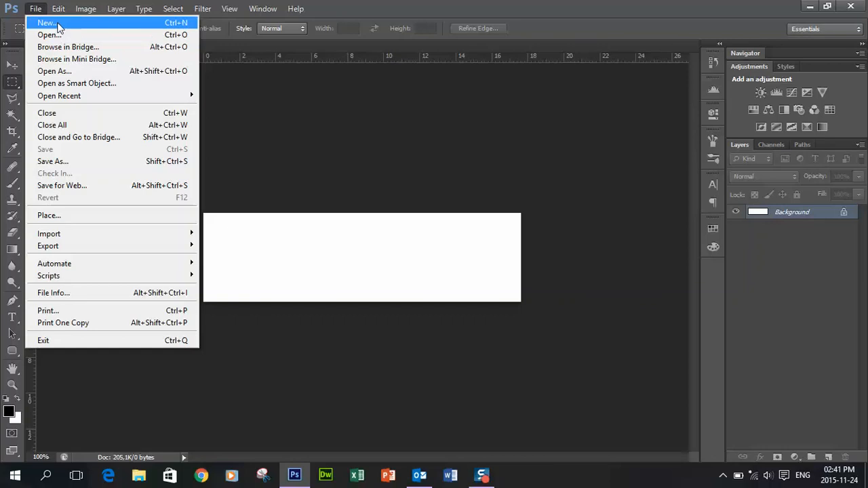
click(47, 34)
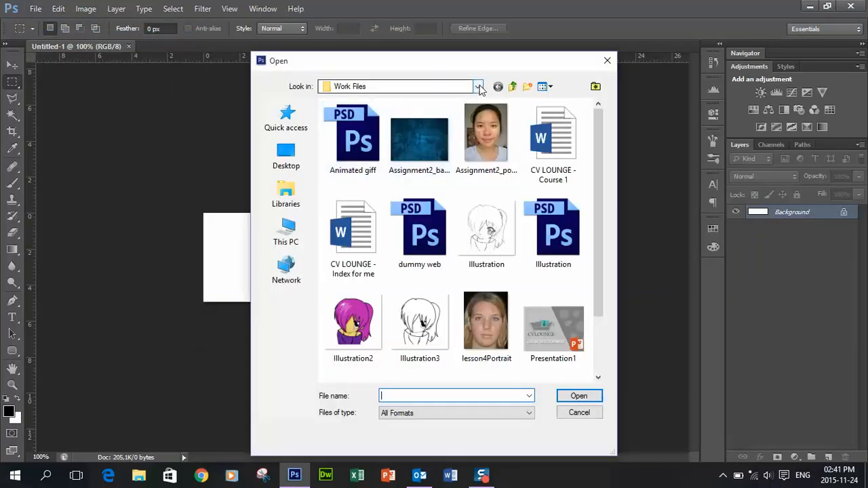
click(441, 87)
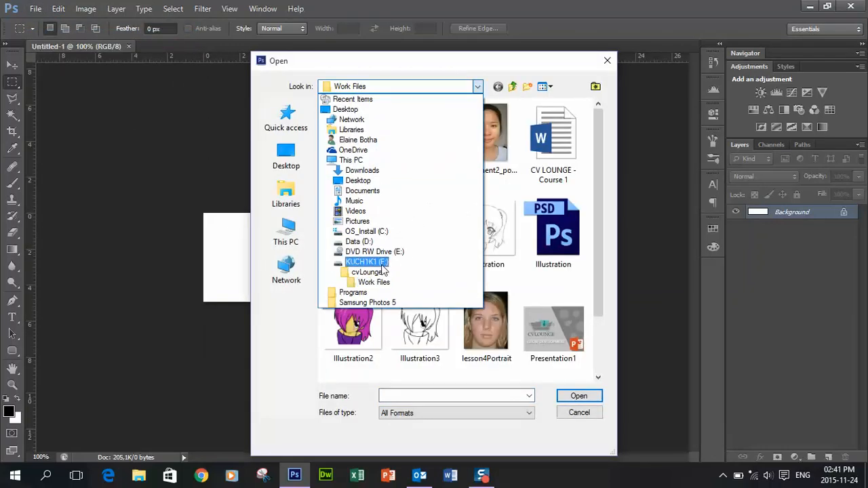
click(366, 261)
click(365, 289)
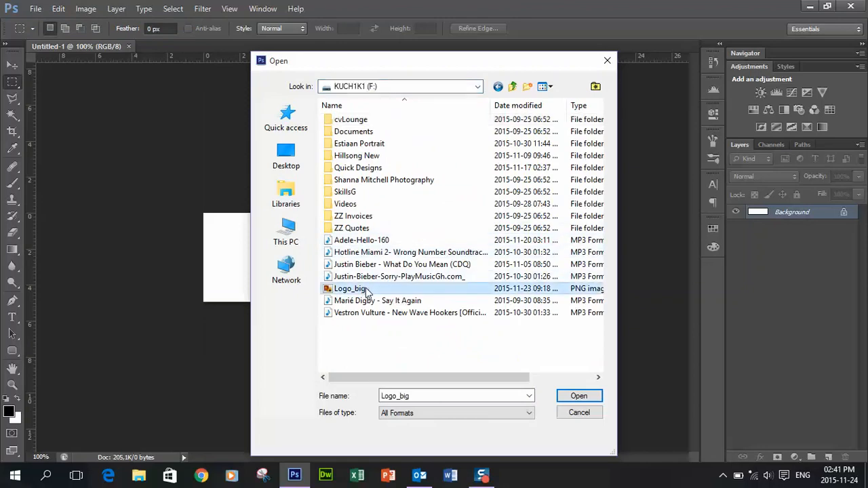
click(573, 396)
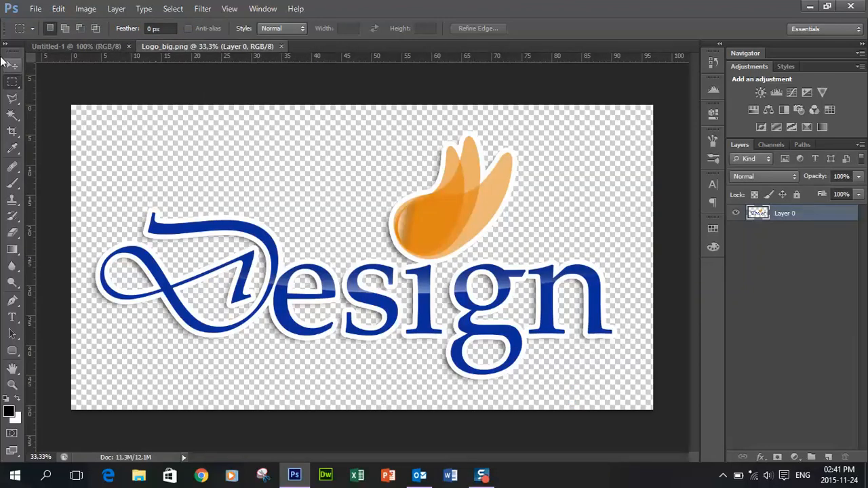
click(12, 65)
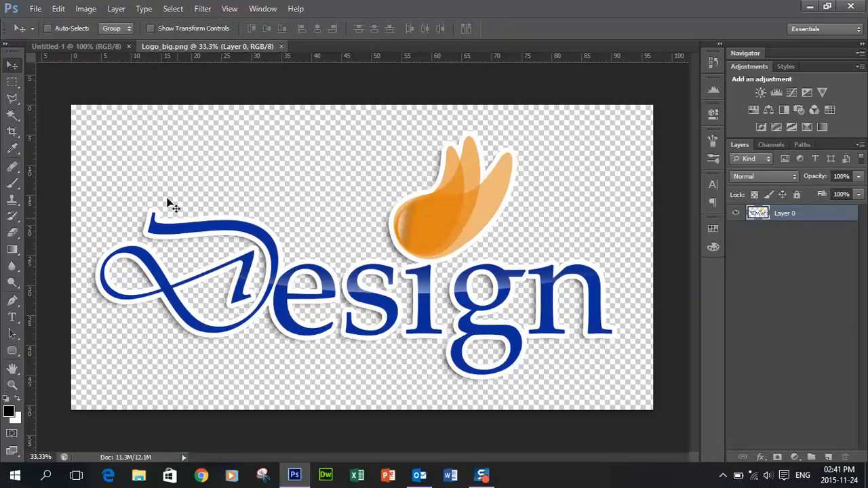
Copy the Design logo into Untitled-1, scale it down, and nudge it toward the right side
drag(168, 201, 282, 246)
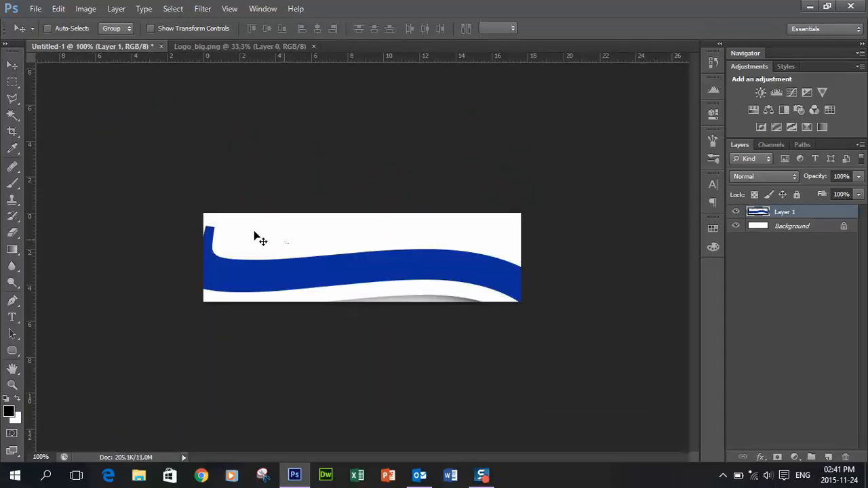
key(ctrl+t)
key(ctrl+minus)
key(ctrl+minus)
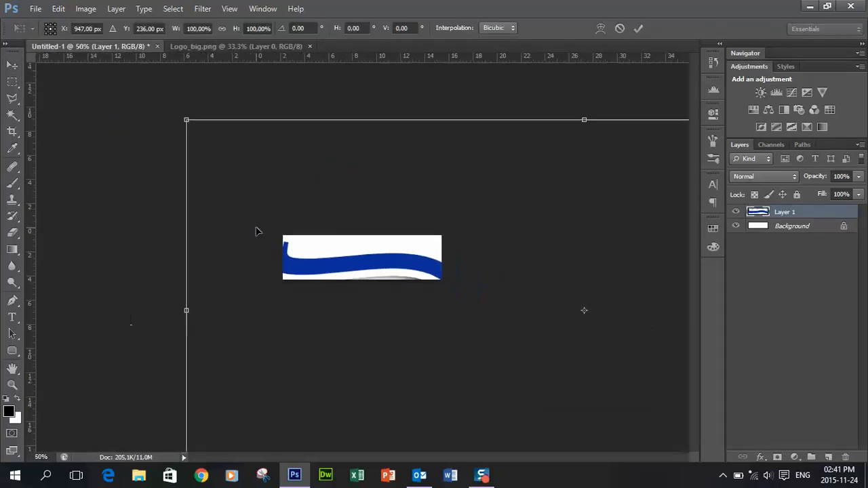
drag(187, 121, 589, 310)
drag(593, 349, 355, 258)
drag(434, 283, 415, 269)
key(Return)
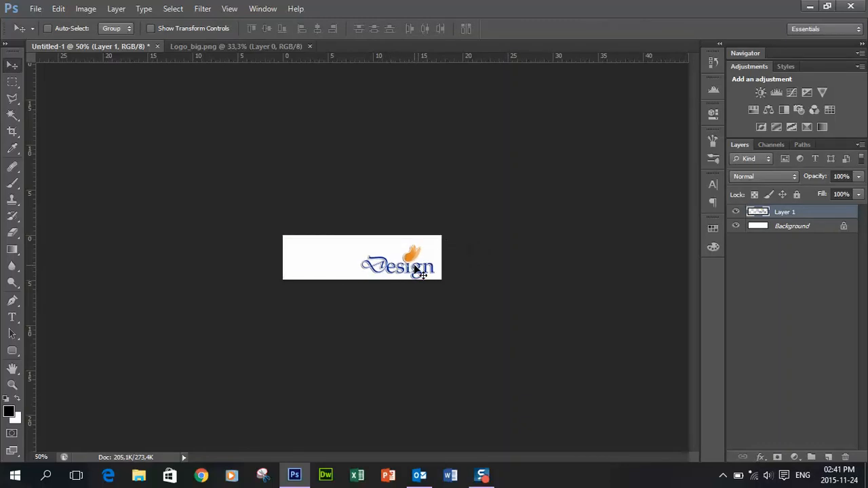
key(Up)
key(Up)
key(Up)
key(Up)
key(Up)
key(Up)
key(Up)
key(Up)
key(Left)
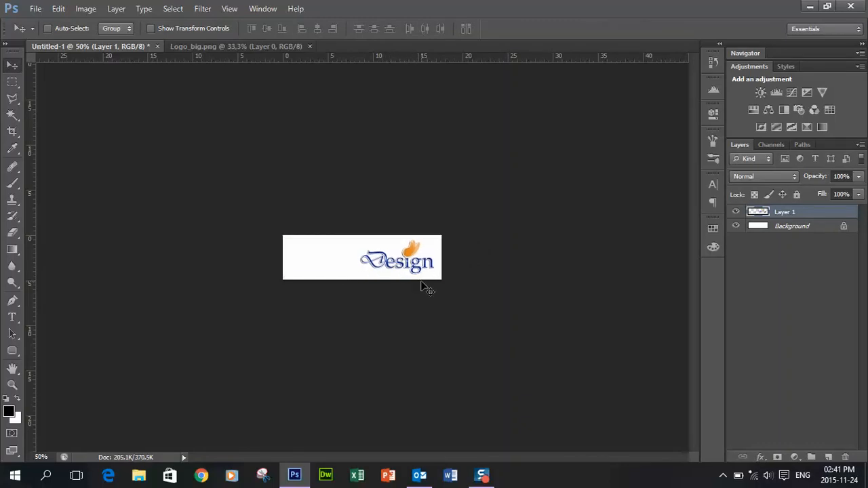
key(Left)
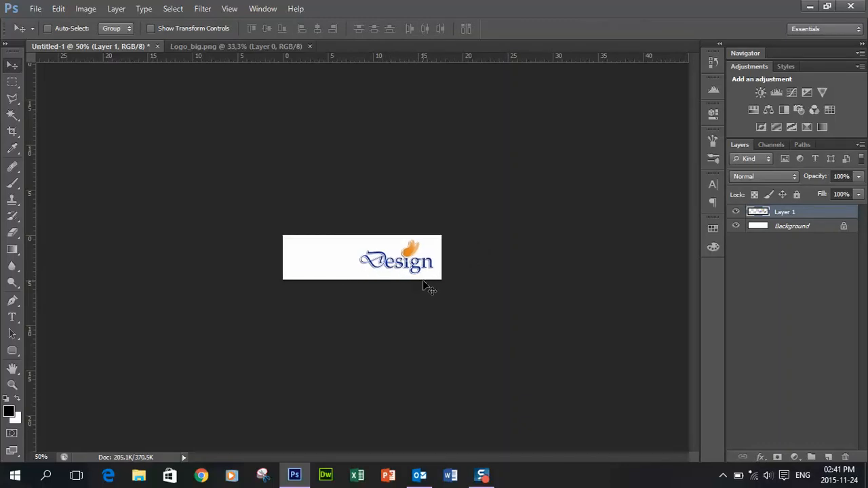
Add a new layer and draw a text box on the banner's left side
click(829, 458)
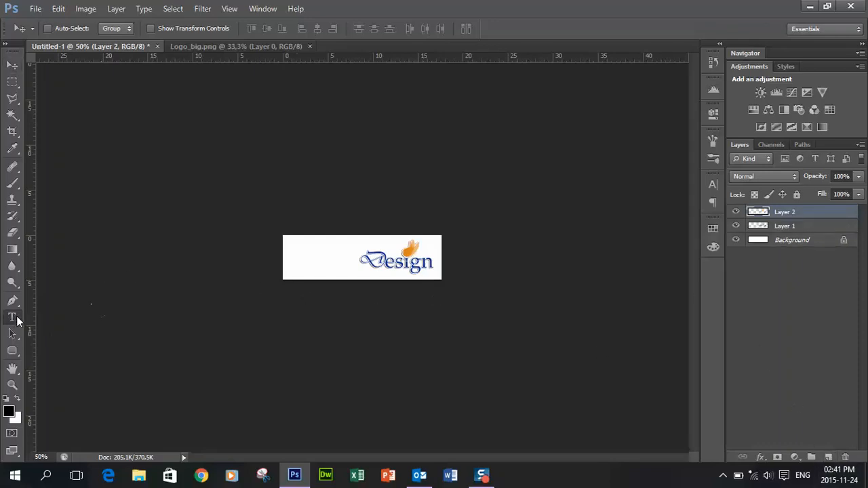
click(12, 317)
key(ctrl+plus)
key(ctrl+plus)
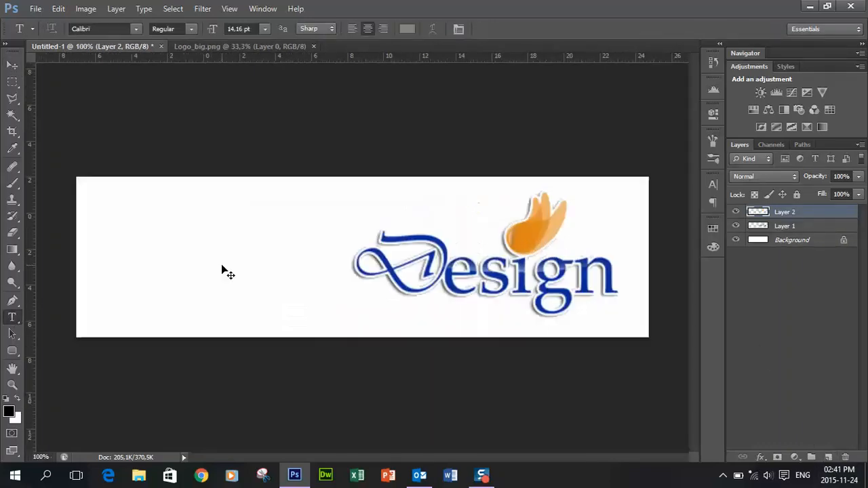
key(ctrl+plus)
drag(52, 175, 331, 335)
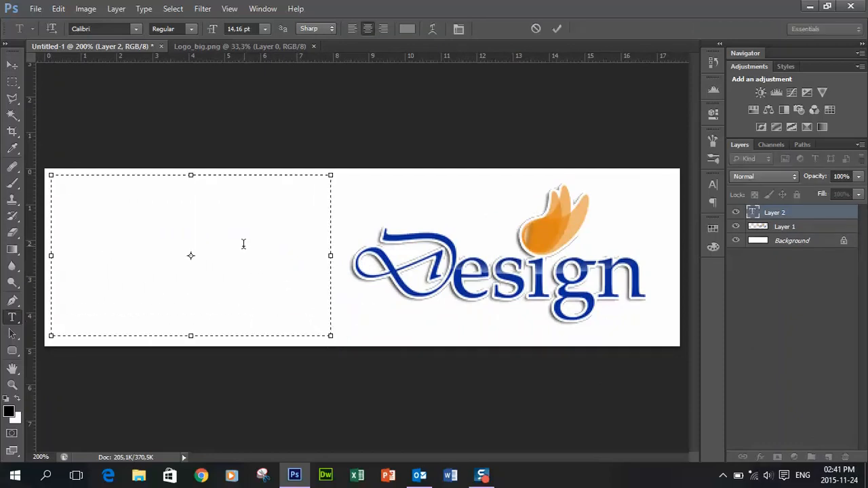
text(Name Surname)
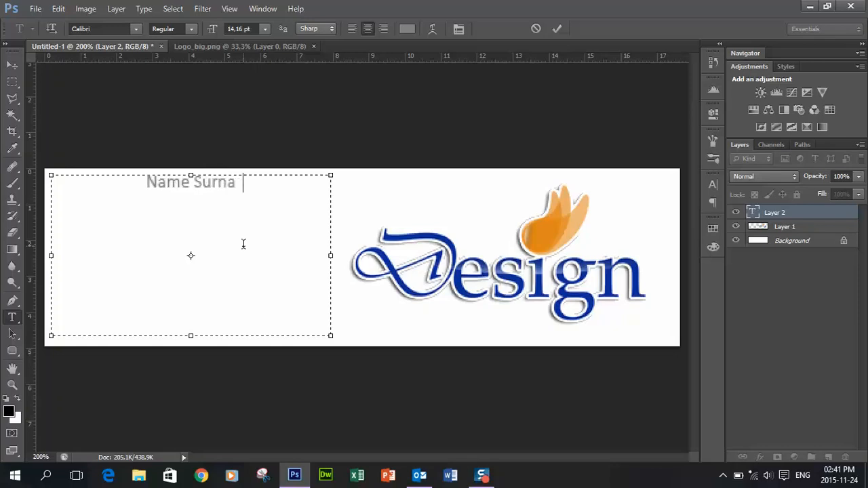
key(Return)
text(Cont)
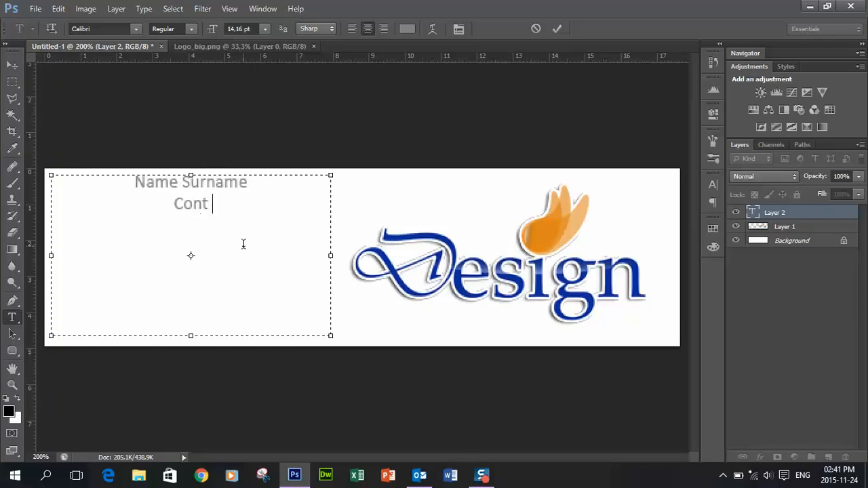
text(act: x)
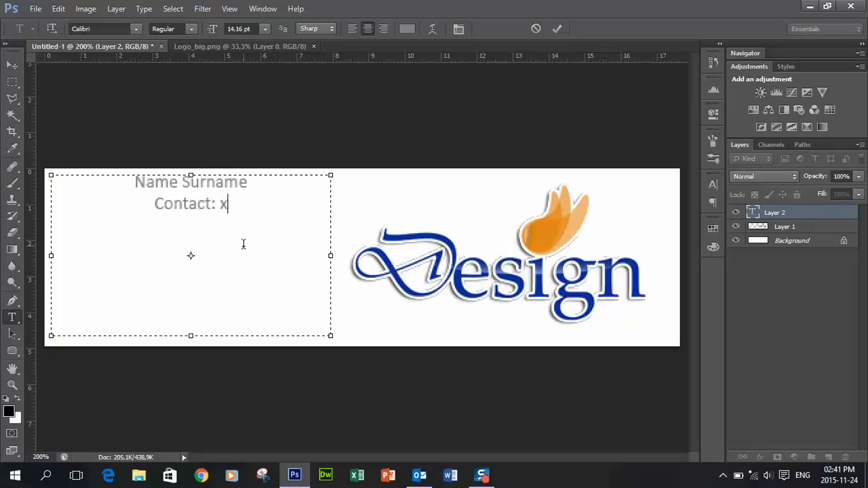
text(xx xx x xxxx xxx)
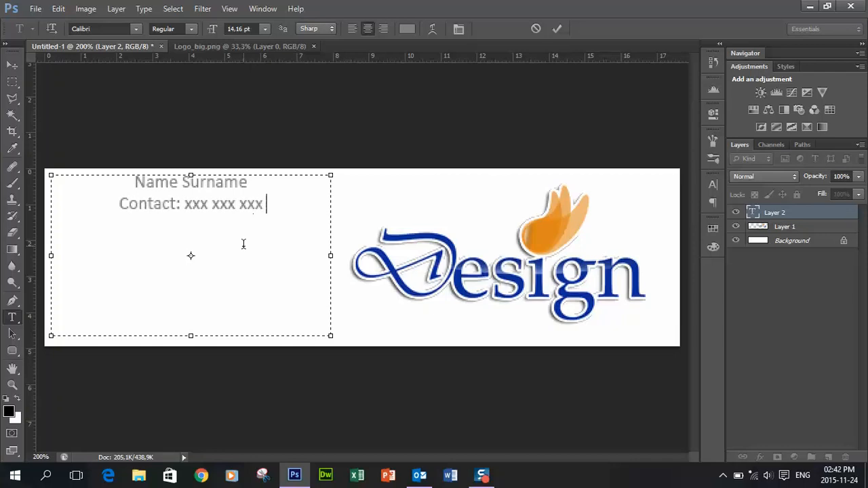
text(Ema)
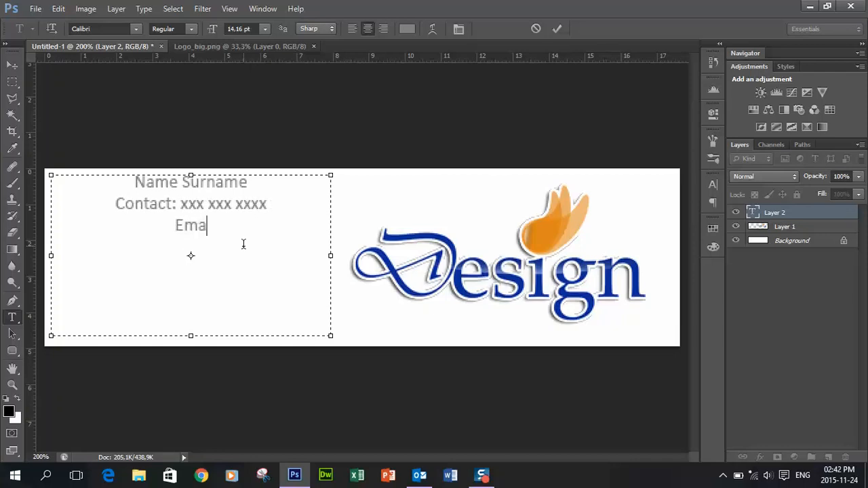
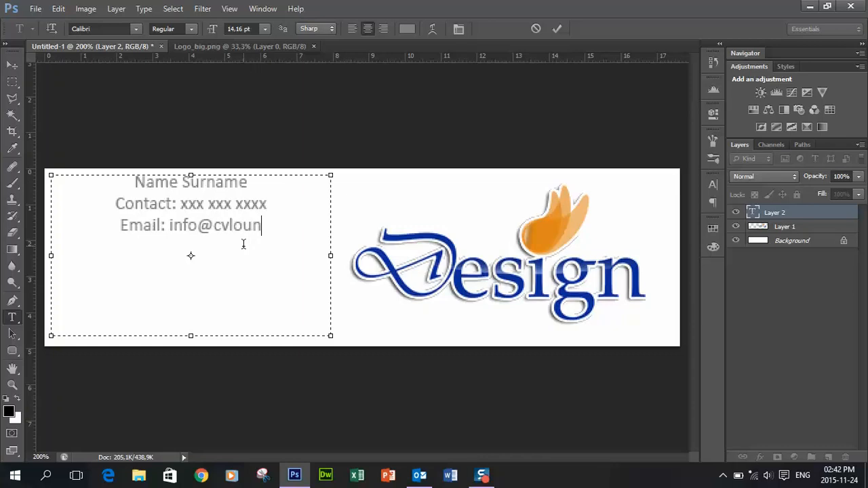
key(Return)
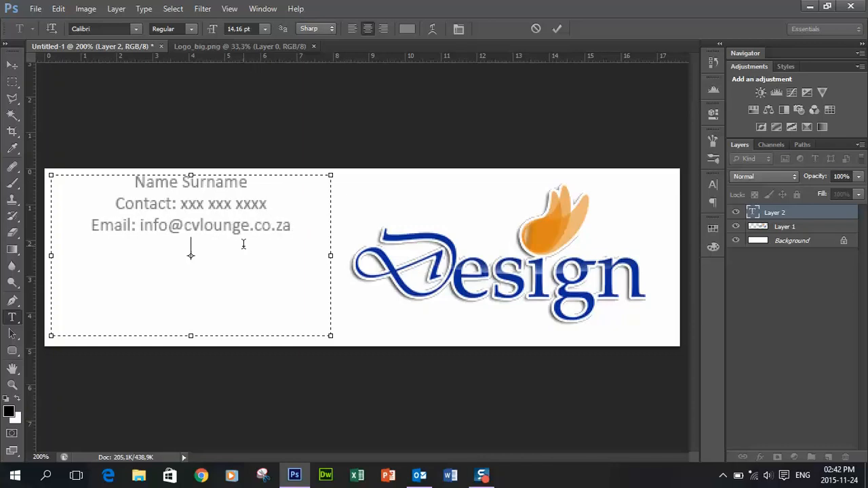
text(www.cvlounge)
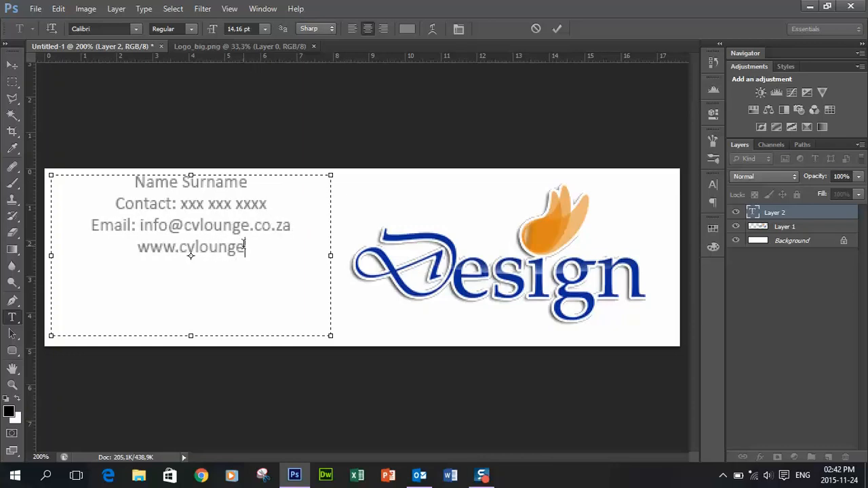
text(.co.za)
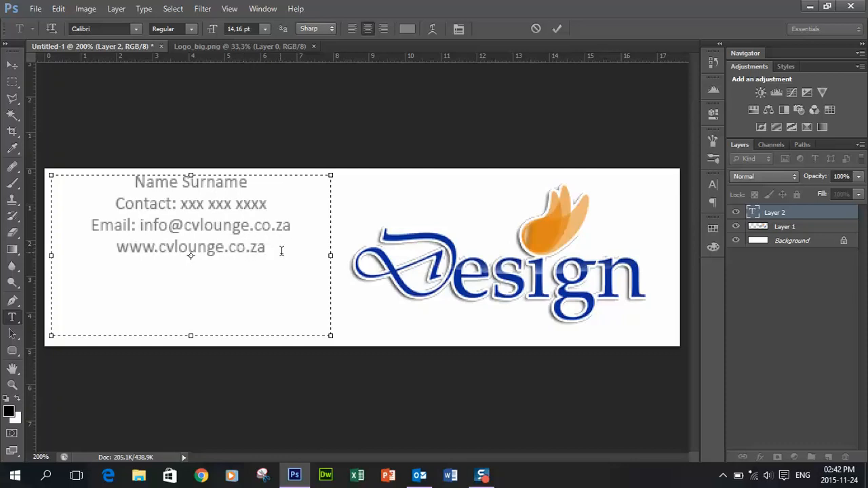
key(ctrl+a)
Left-align the contact text at 18 pt and widen its box so each line fits
click(352, 29)
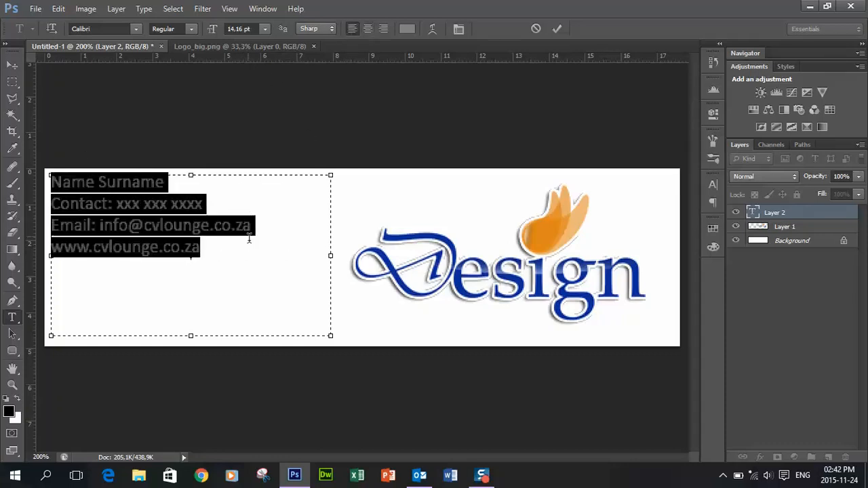
click(307, 301)
drag(330, 336, 289, 273)
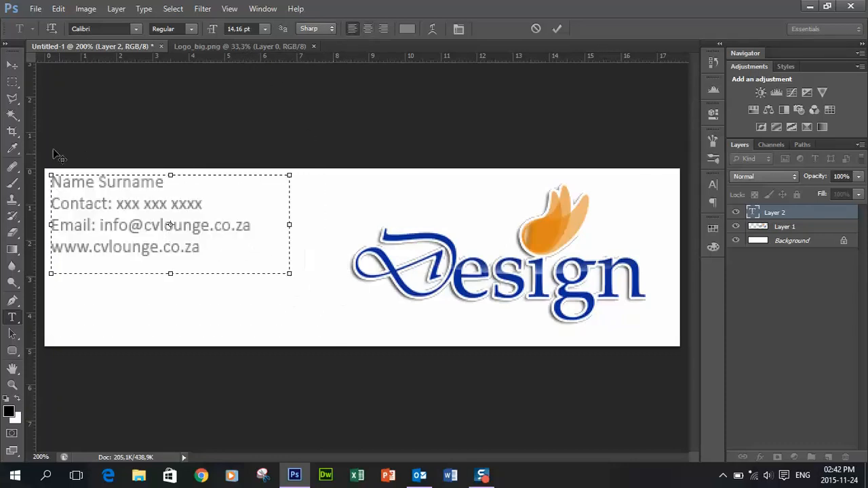
drag(201, 247, 150, 116)
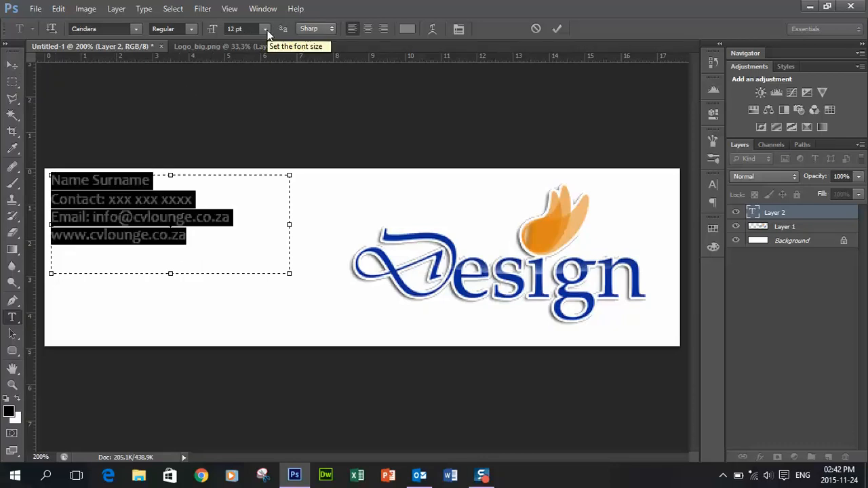
click(266, 29)
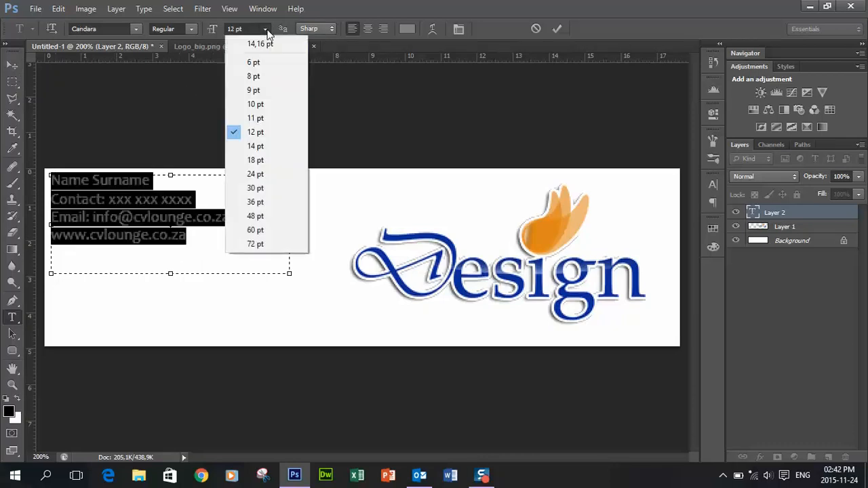
click(281, 160)
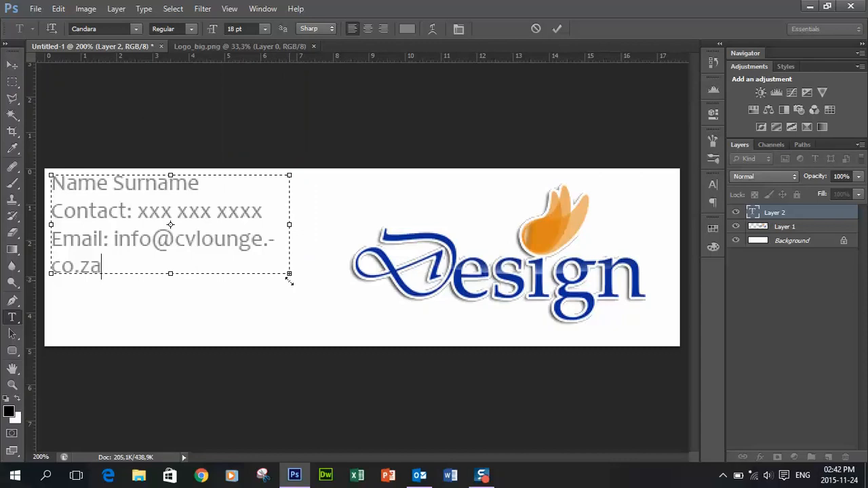
drag(290, 277, 356, 332)
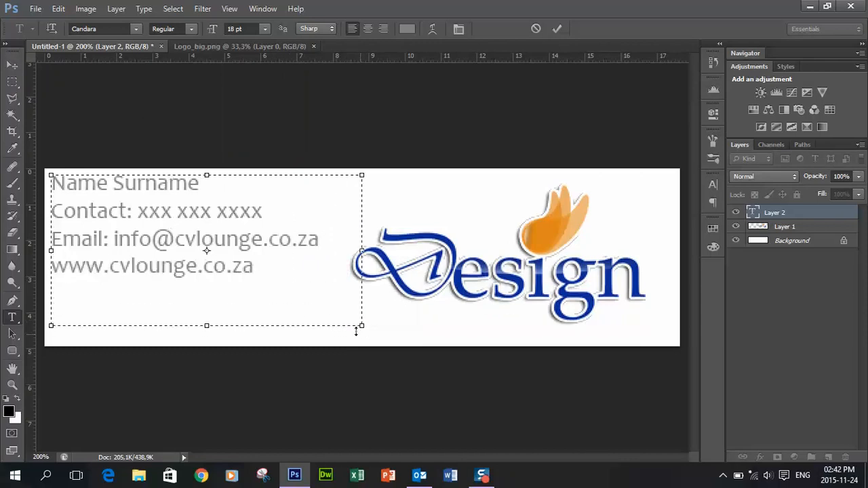
click(12, 65)
drag(117, 212, 121, 215)
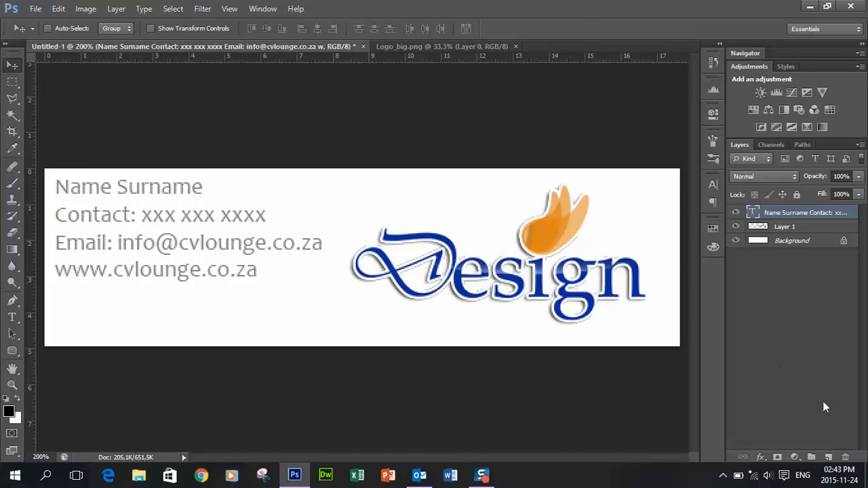
On a new layer, sample the logo's orange and select a horizontal band across the middle
click(828, 457)
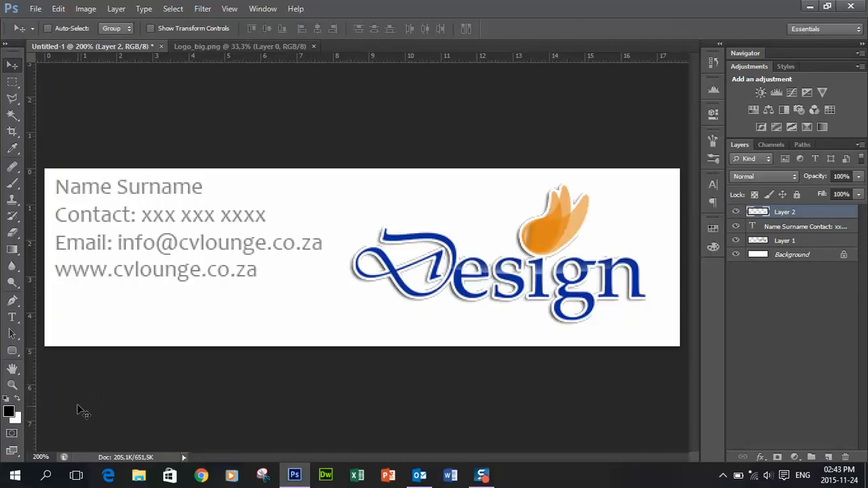
click(12, 147)
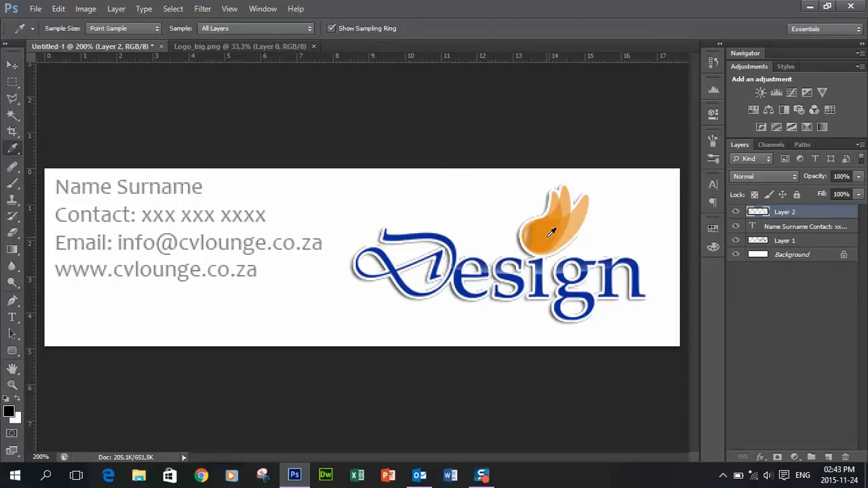
click(551, 233)
click(12, 81)
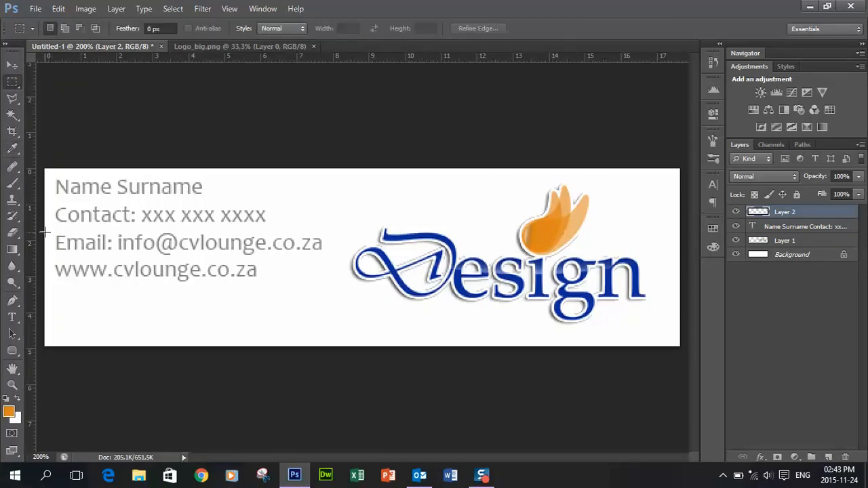
drag(46, 231, 685, 304)
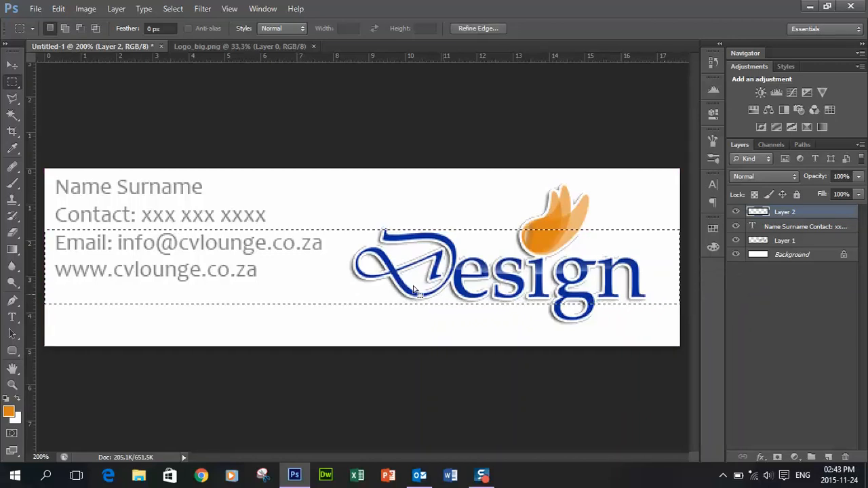
Fill the band with orange fading leftward to white and place that layer beneath the logo
click(12, 248)
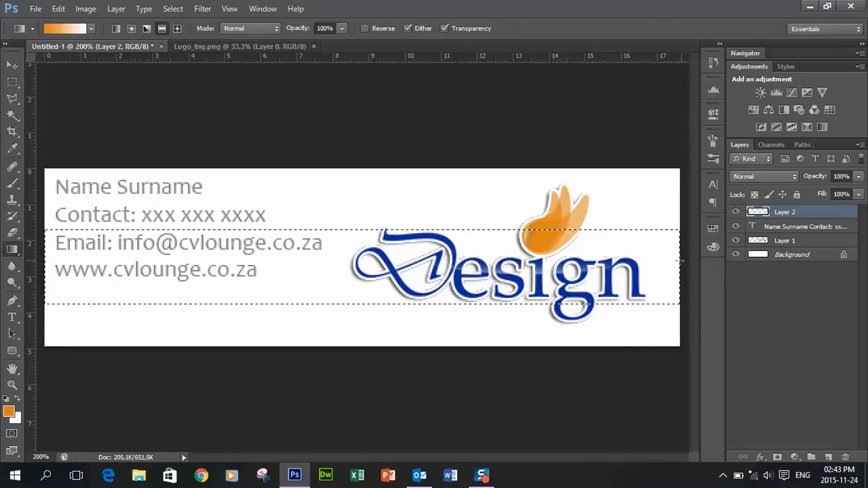
drag(680, 260, 103, 260)
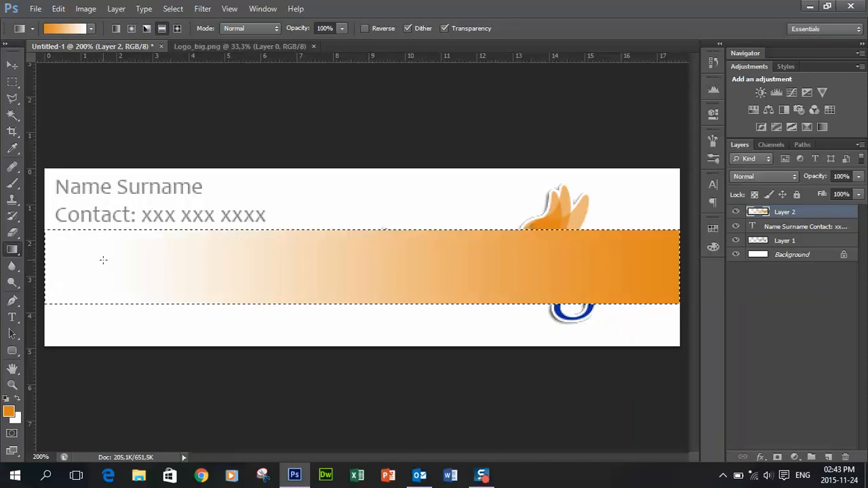
click(12, 82)
key(ctrl+d)
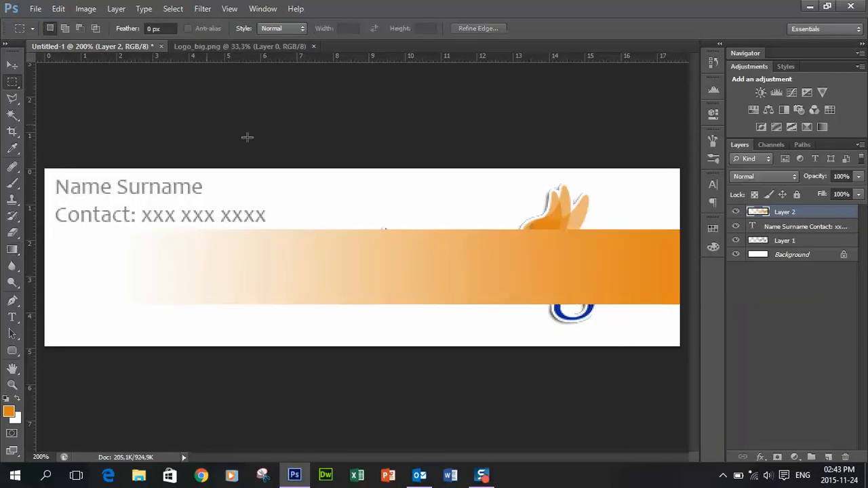
drag(780, 215, 758, 250)
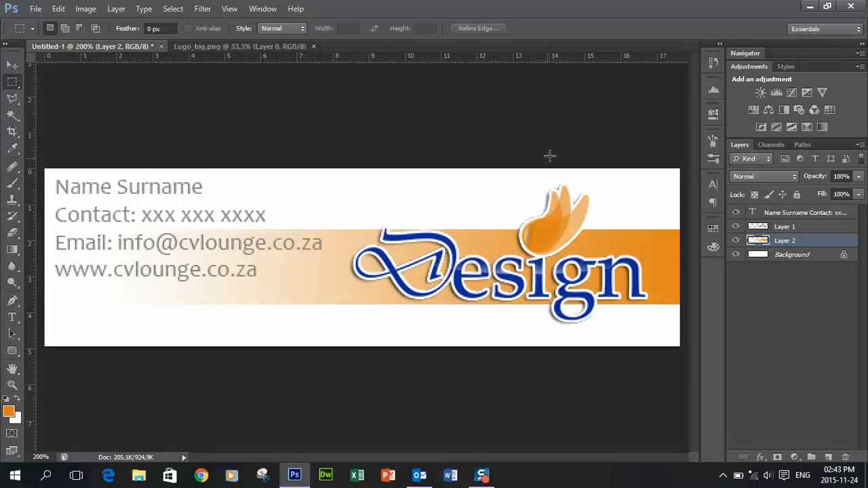
click(790, 212)
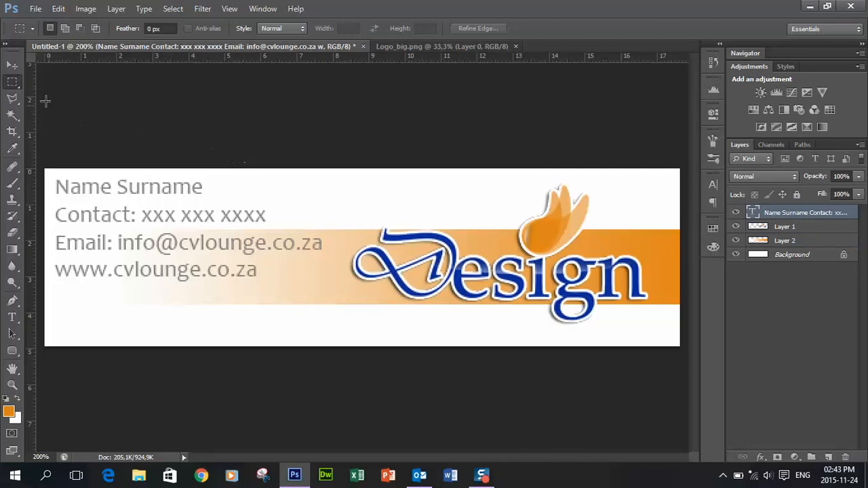
Shift the contact lines lower and turn the upper copy into 'Kind Regards' aligned with the name
click(13, 65)
mouse_move(130, 218)
mouse_down()
mouse_move(135, 246)
mouse_move(118, 263)
mouse_move(117, 221)
mouse_up()
click(12, 318)
click(88, 192)
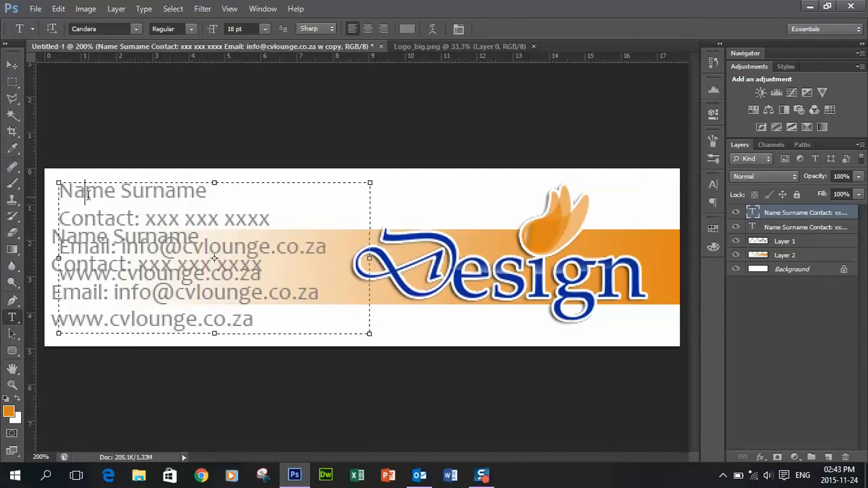
drag(335, 323, 45, 177)
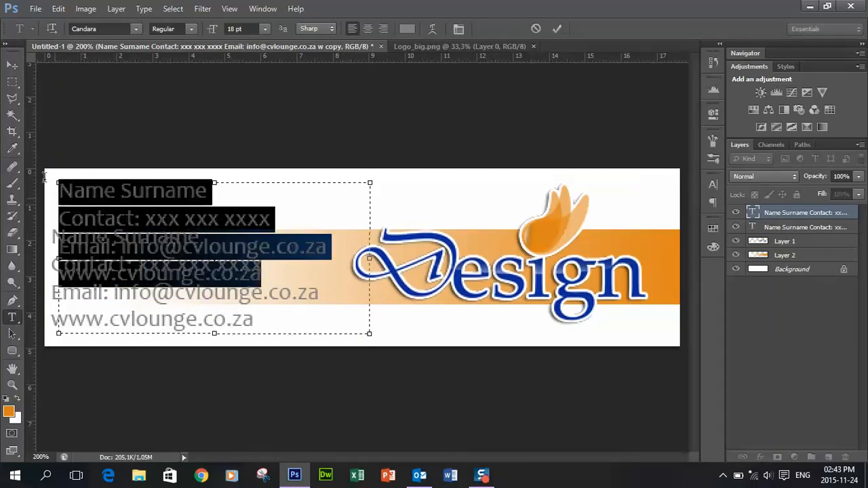
text(Kind Regards,)
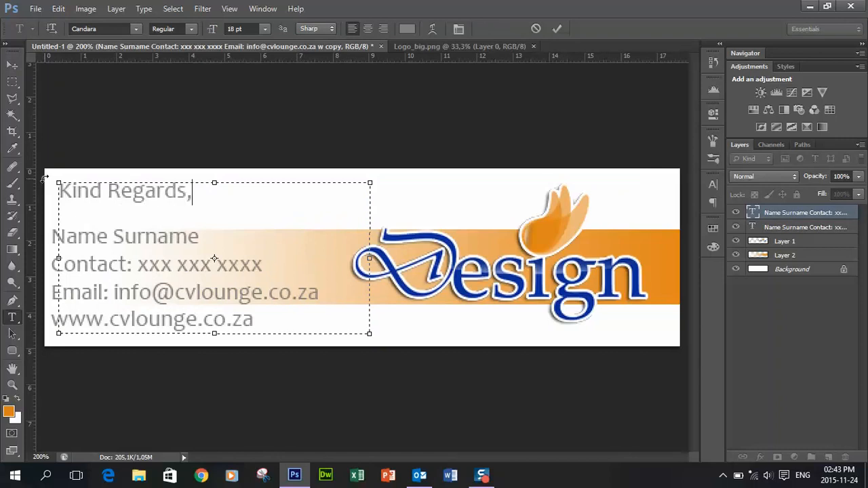
drag(370, 333, 253, 228)
click(13, 65)
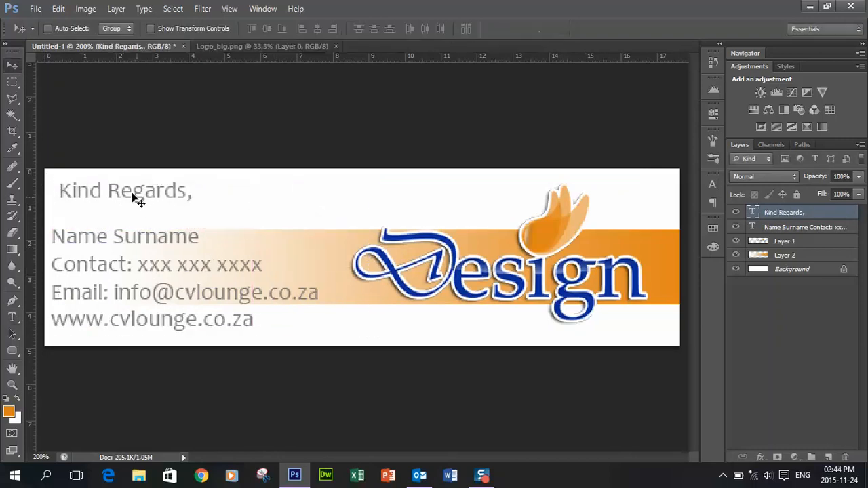
drag(133, 196, 126, 195)
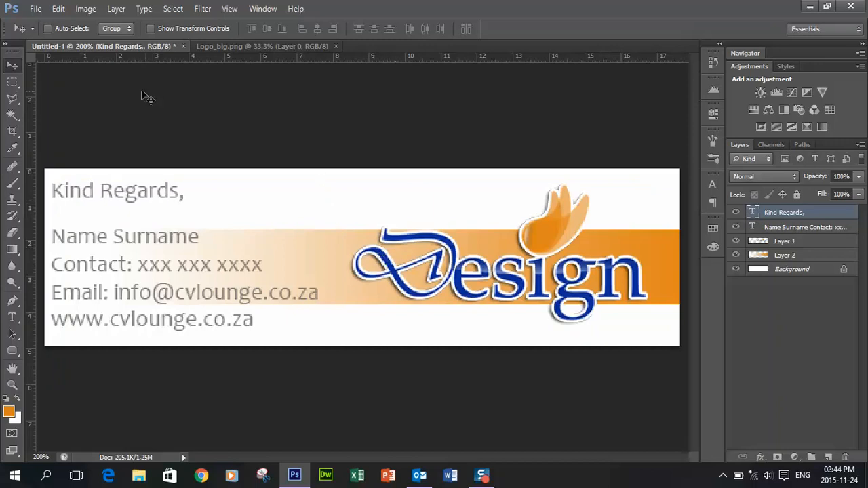
click(36, 11)
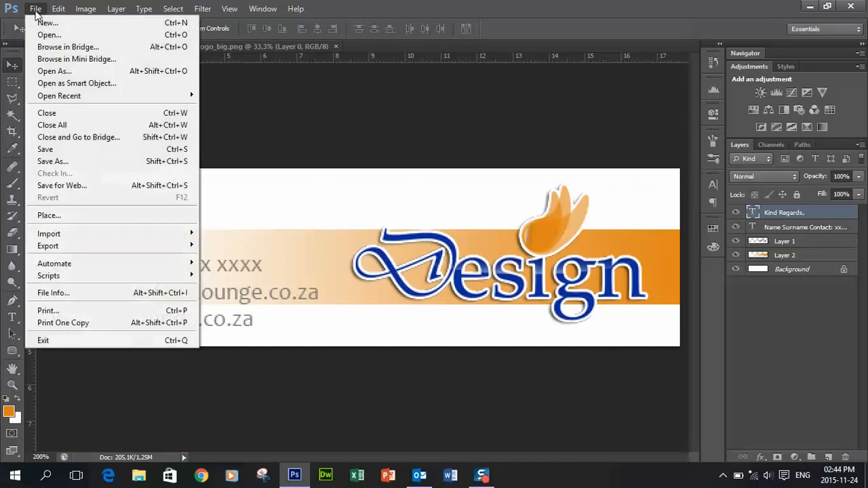
Save the banner to the Desktop as Signature.jpg at maximum JPEG quality 12
click(84, 163)
click(535, 311)
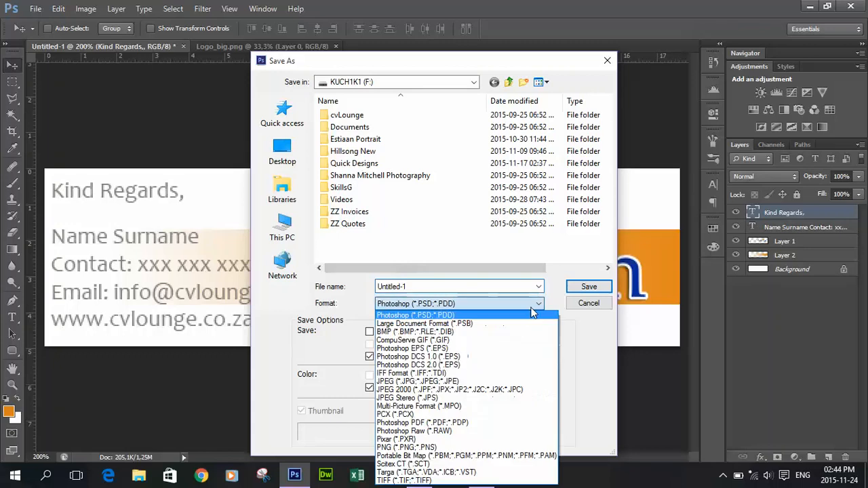
click(420, 384)
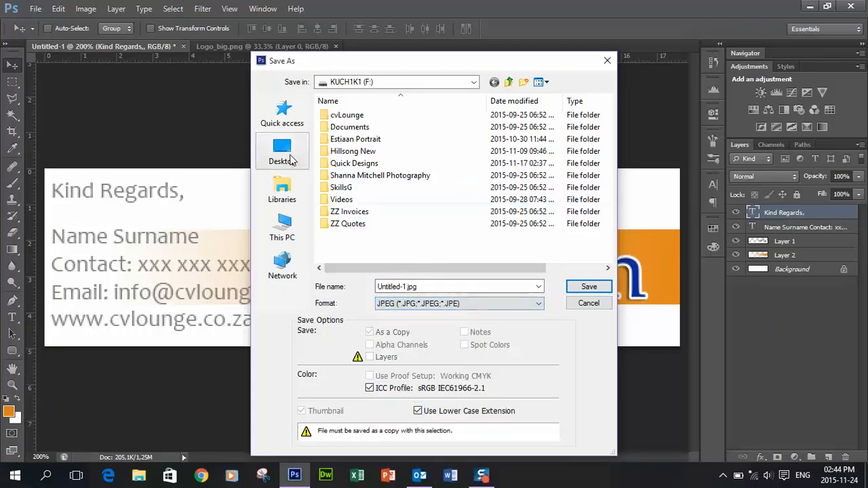
click(282, 153)
double_click(402, 286)
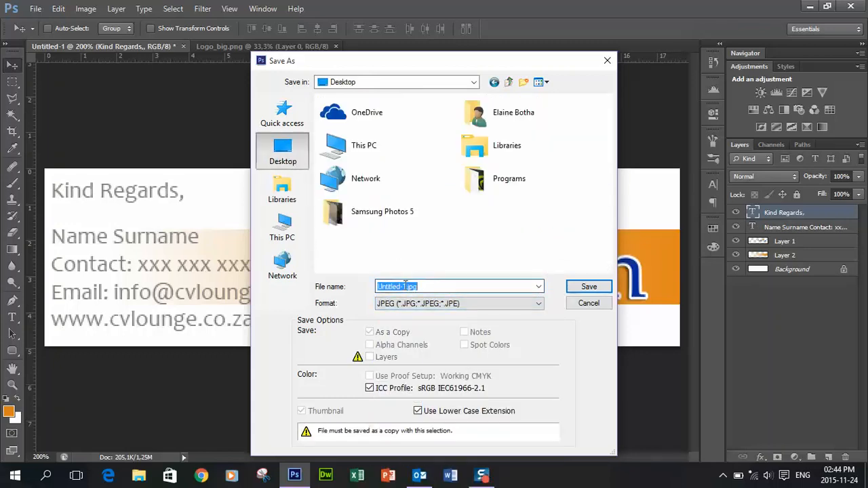
drag(406, 285, 367, 283)
text(Signatur)
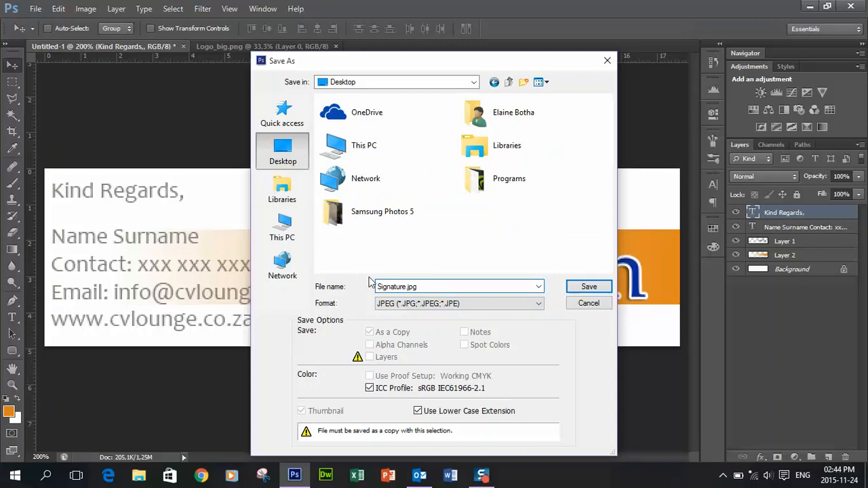
click(577, 287)
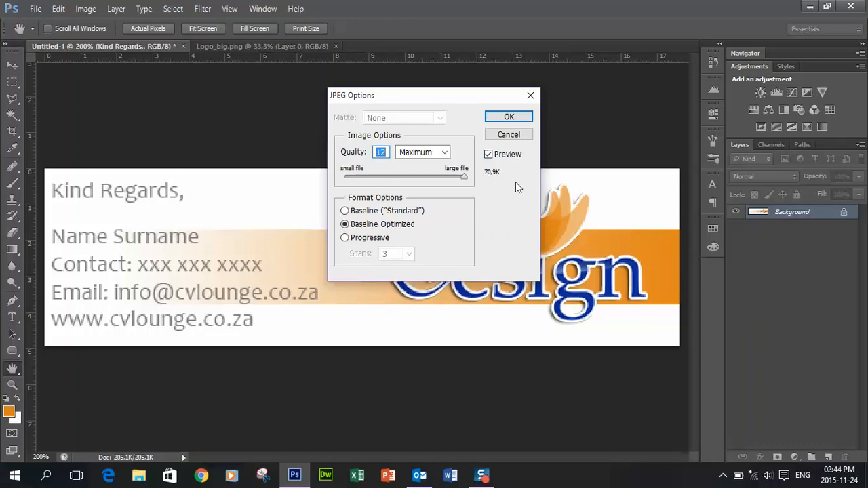
click(509, 118)
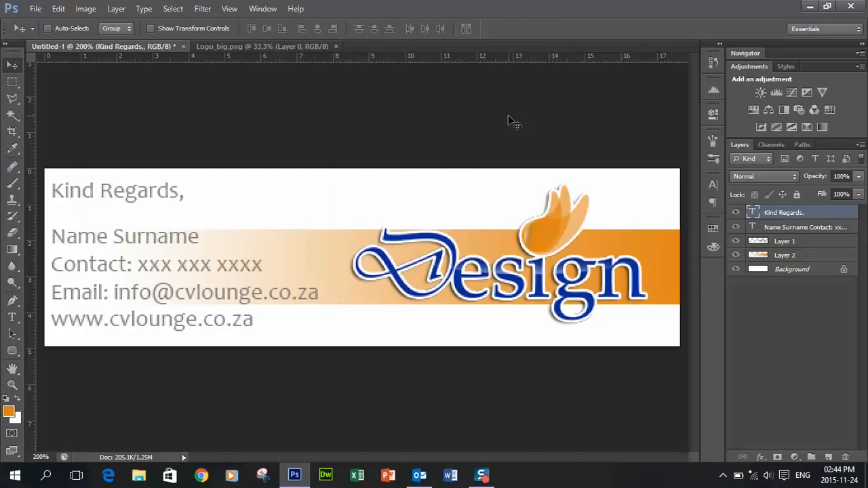
In Outlook, open Signatures and Stationery from the Mail options
click(419, 476)
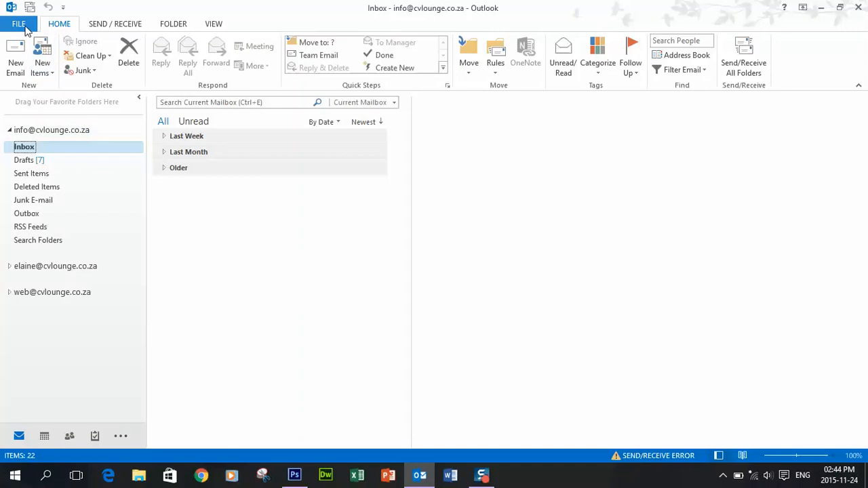
click(23, 25)
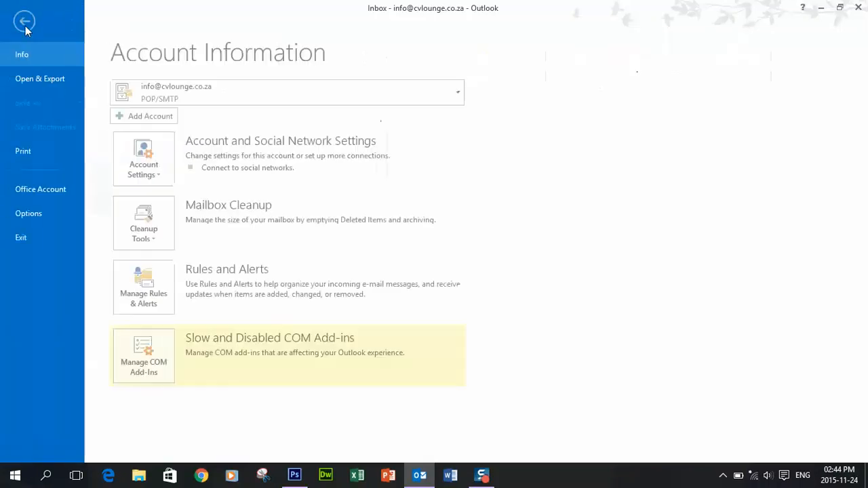
click(41, 214)
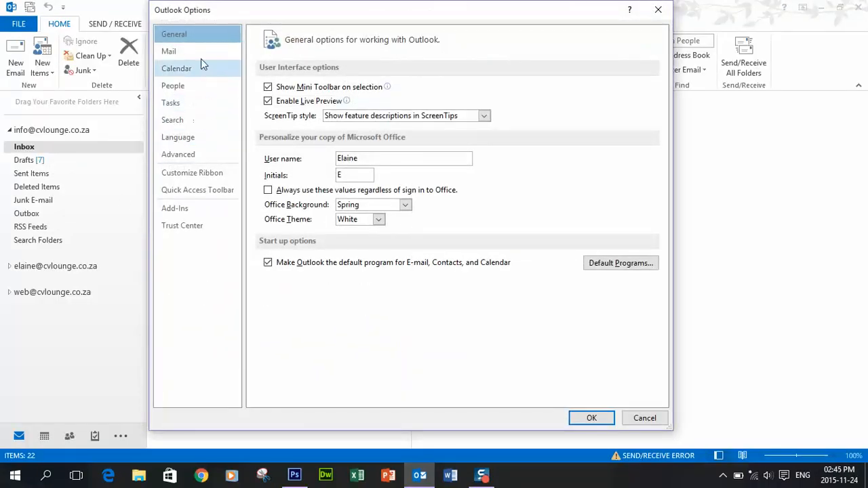
click(200, 55)
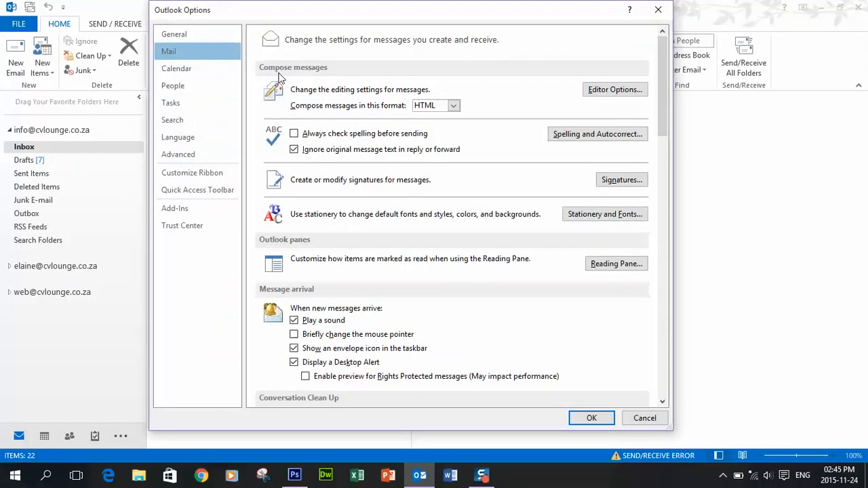
click(628, 183)
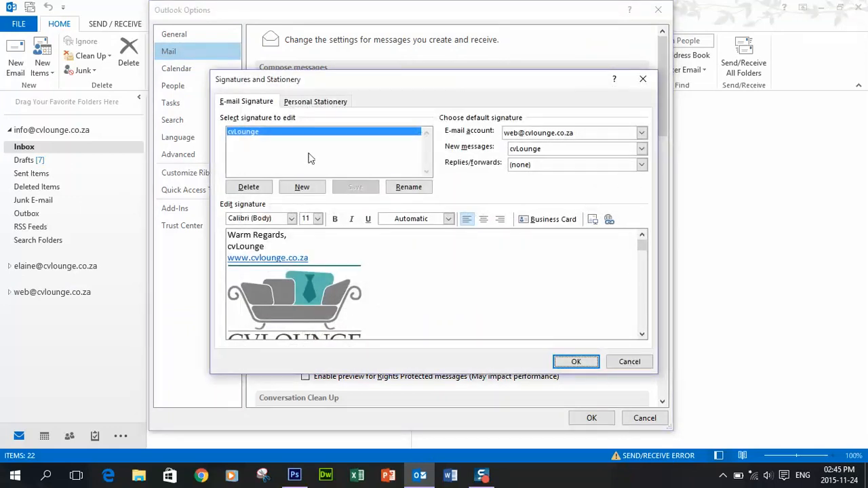
Create a new signature named 'New signature'
click(302, 187)
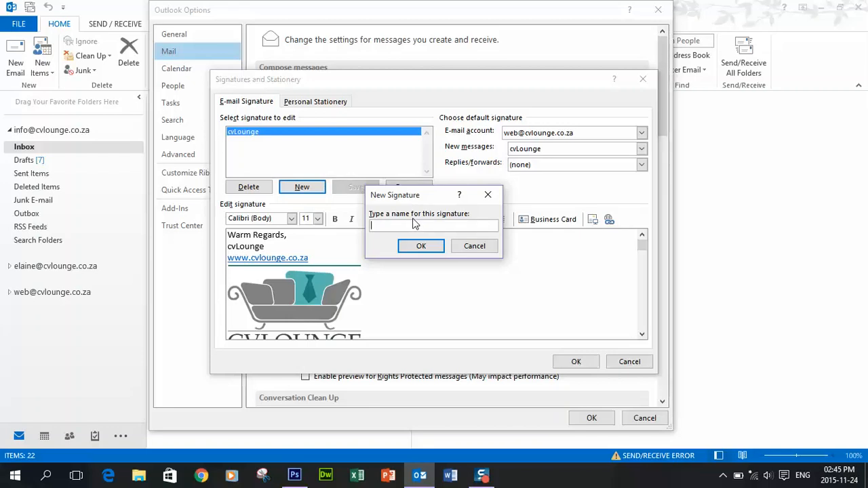
text(New signature)
click(438, 246)
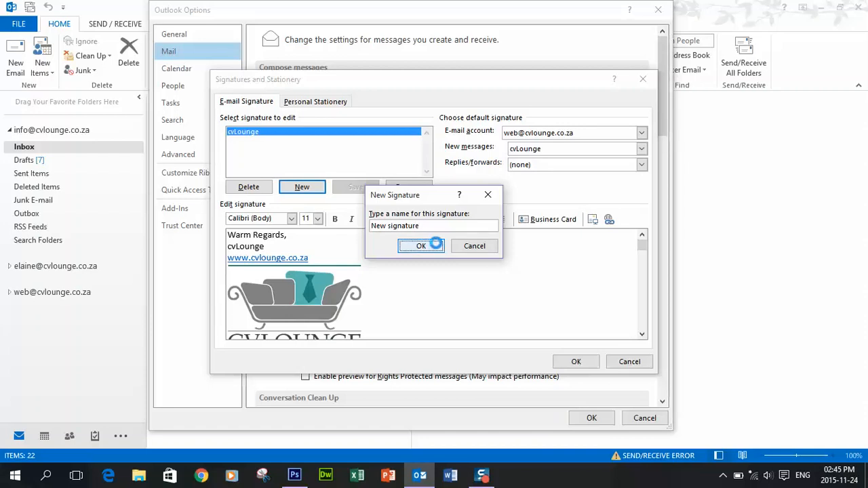
click(392, 141)
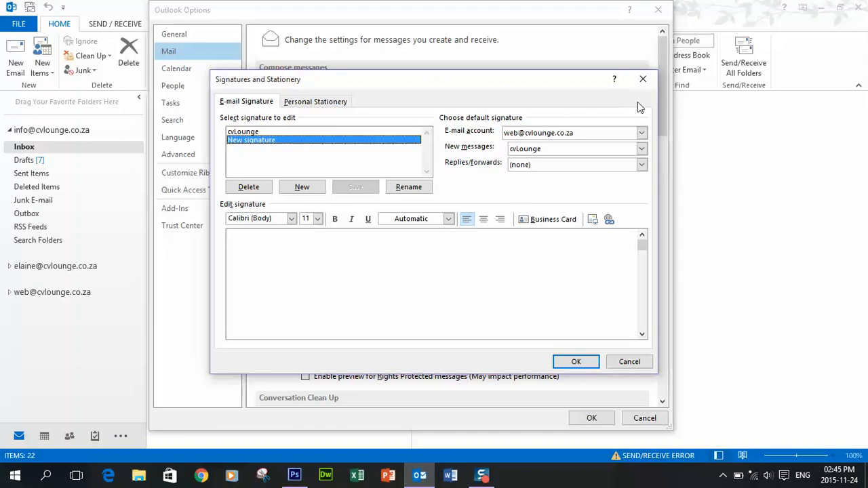
For the other mail account, make New signature the default for replies and forwards
click(641, 134)
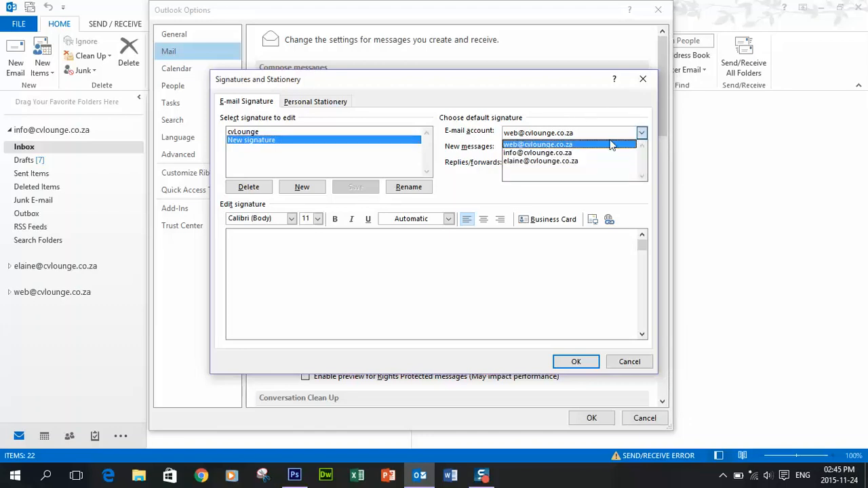
click(563, 153)
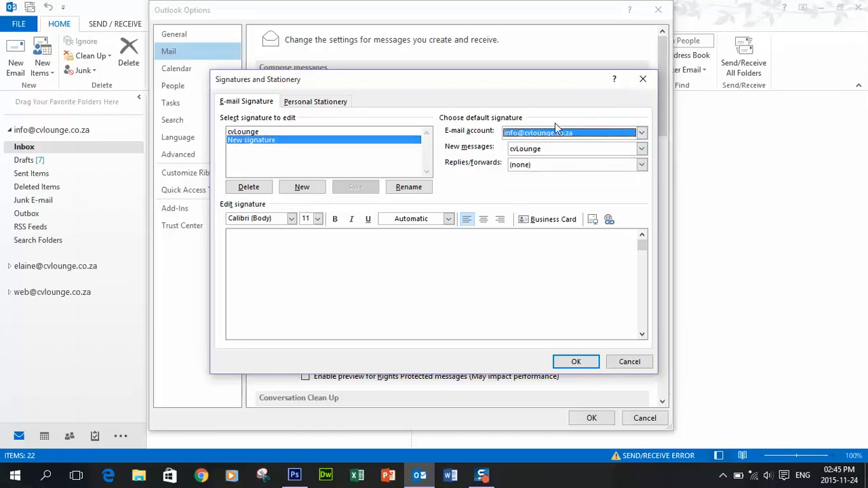
key(Tab)
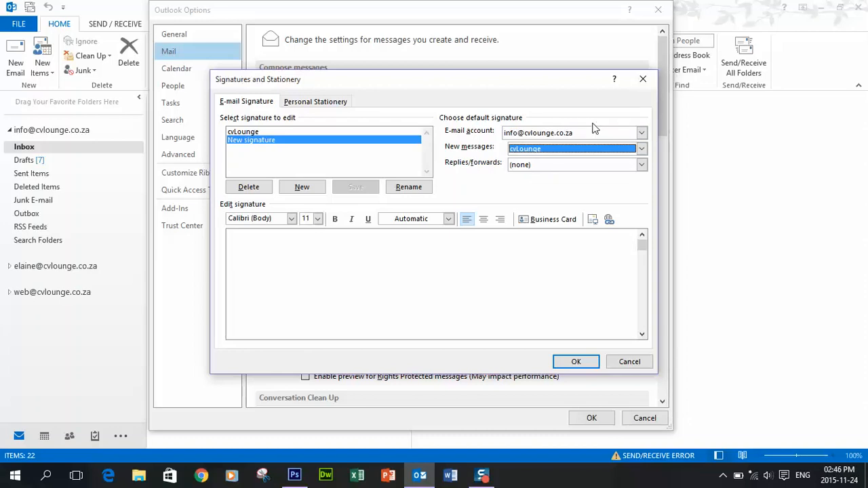
click(641, 165)
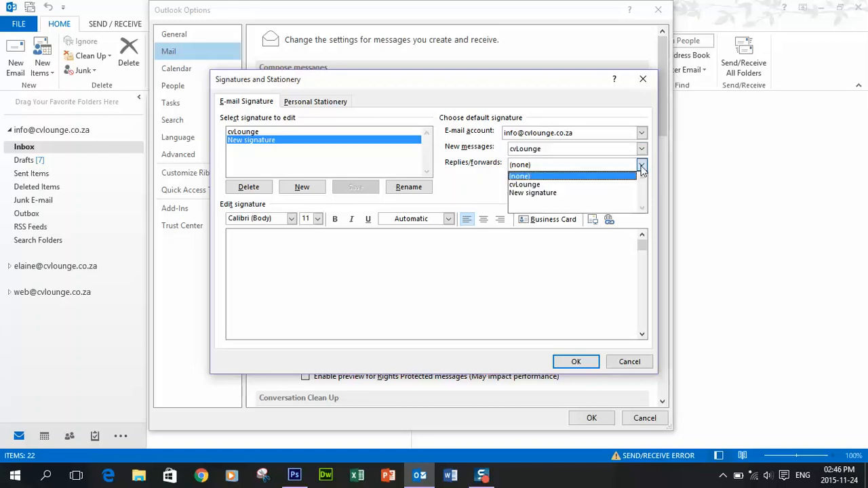
click(585, 193)
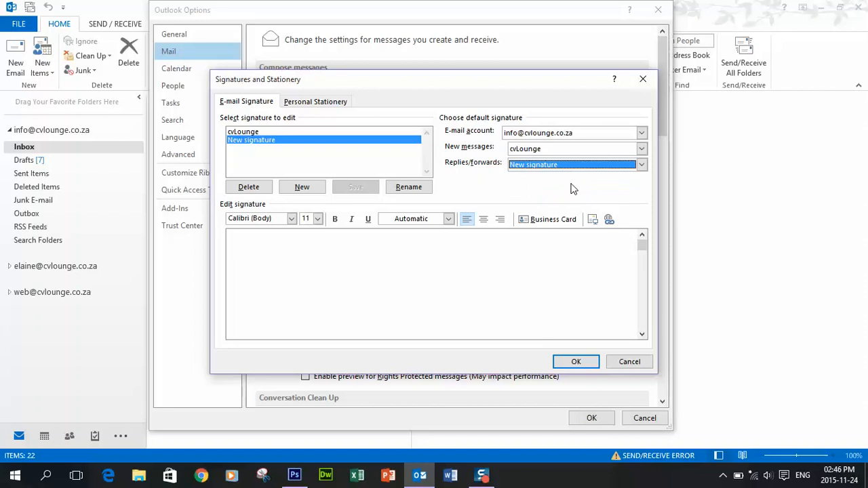
click(446, 248)
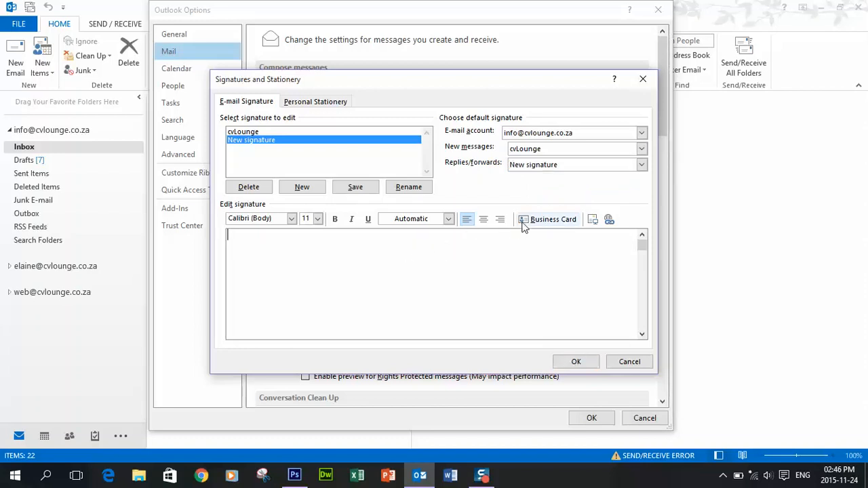
Insert the Signature.jpg banner from the Desktop into the new signature
click(594, 220)
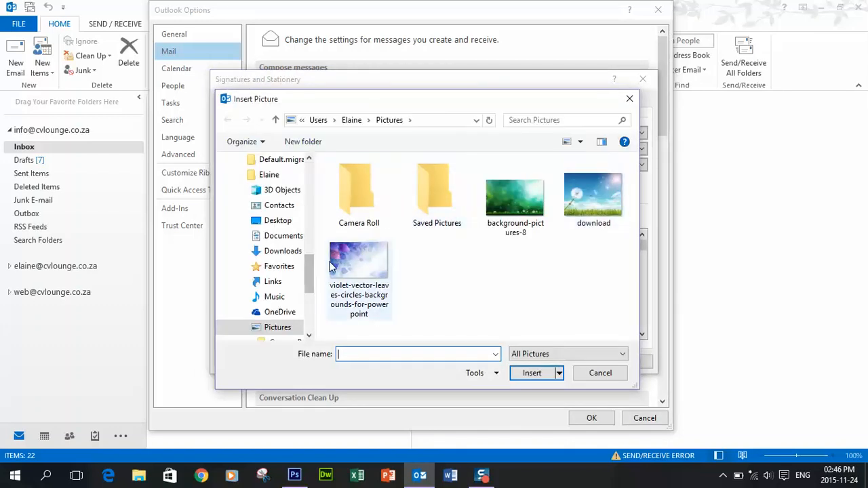
scroll(311, 266, down, 5)
scroll(290, 188, up, 8)
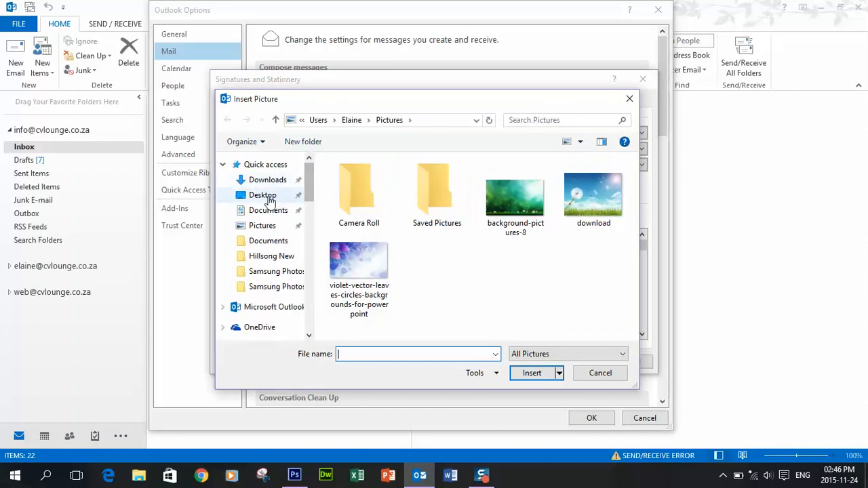
click(272, 195)
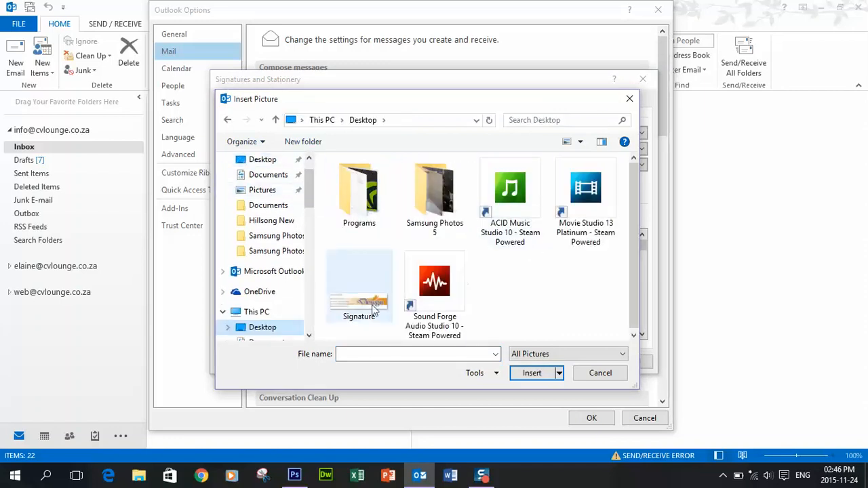
click(366, 310)
click(534, 373)
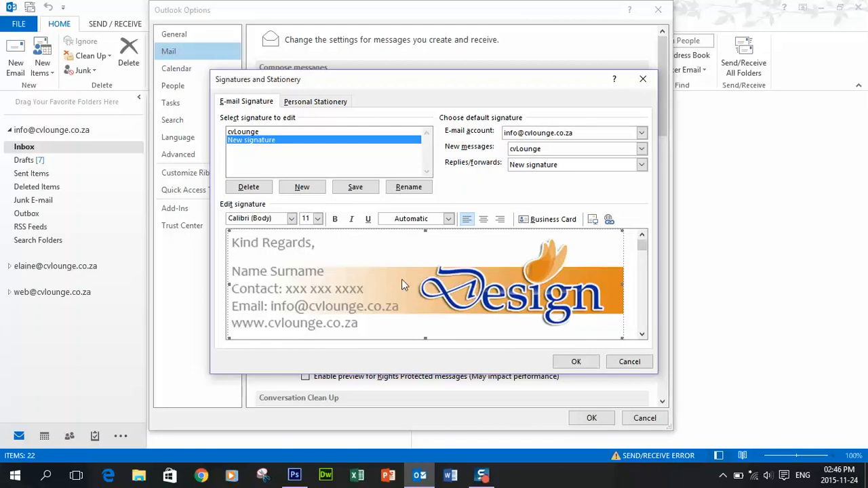
Add an empty line above the banner and place the cursor on it
key(Left)
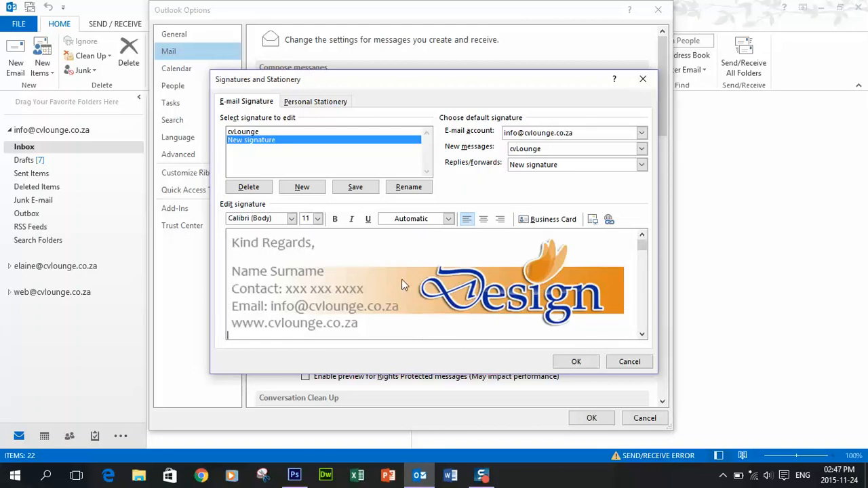
key(Return)
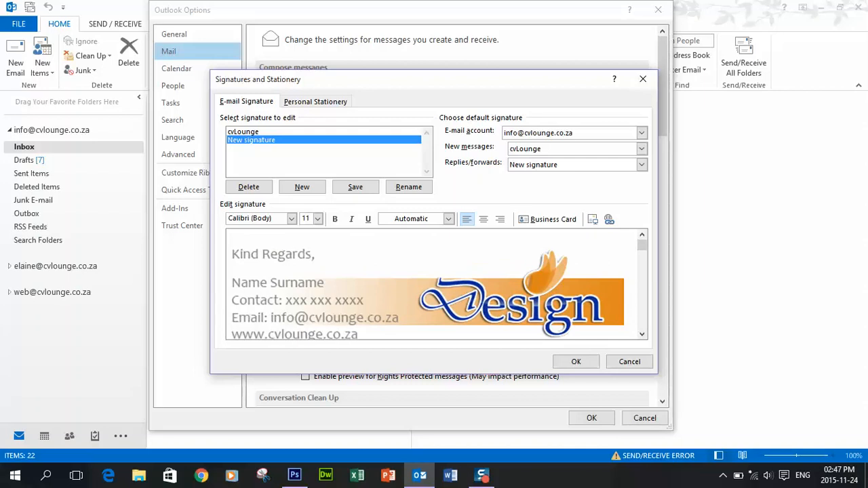
click(319, 238)
Write 'Thank you...' on the top line, then save the signature and close Outlook Options
text(Thank you...)
click(576, 361)
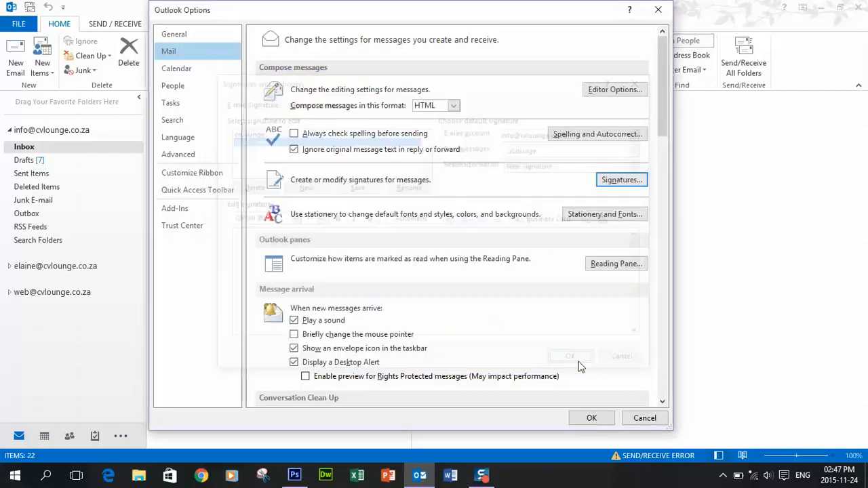
click(592, 418)
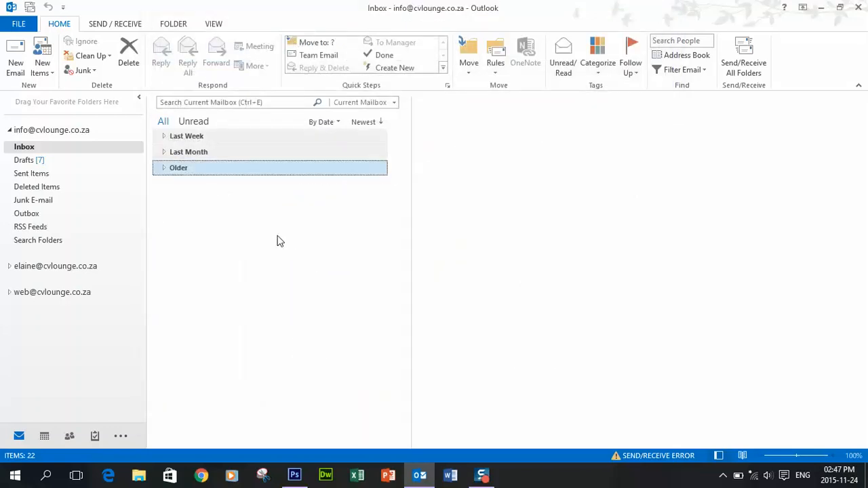
Compose a new e-mail to confirm the 'Thank you...' line and banner signature appear
click(18, 62)
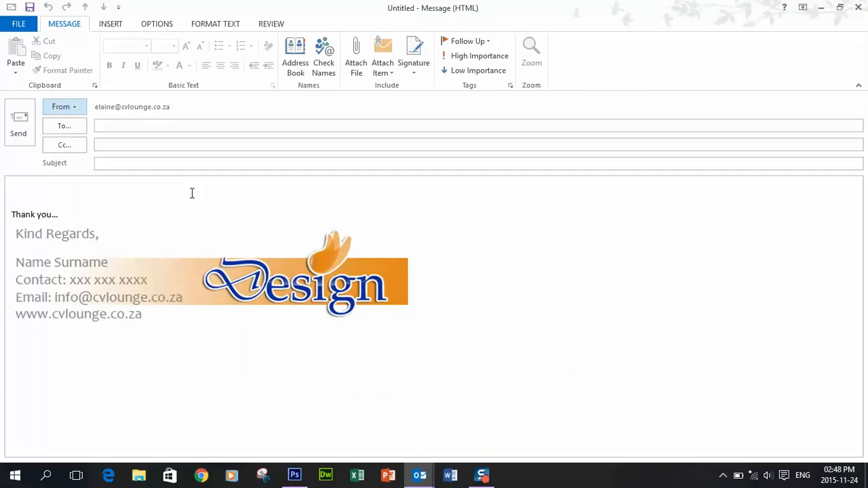